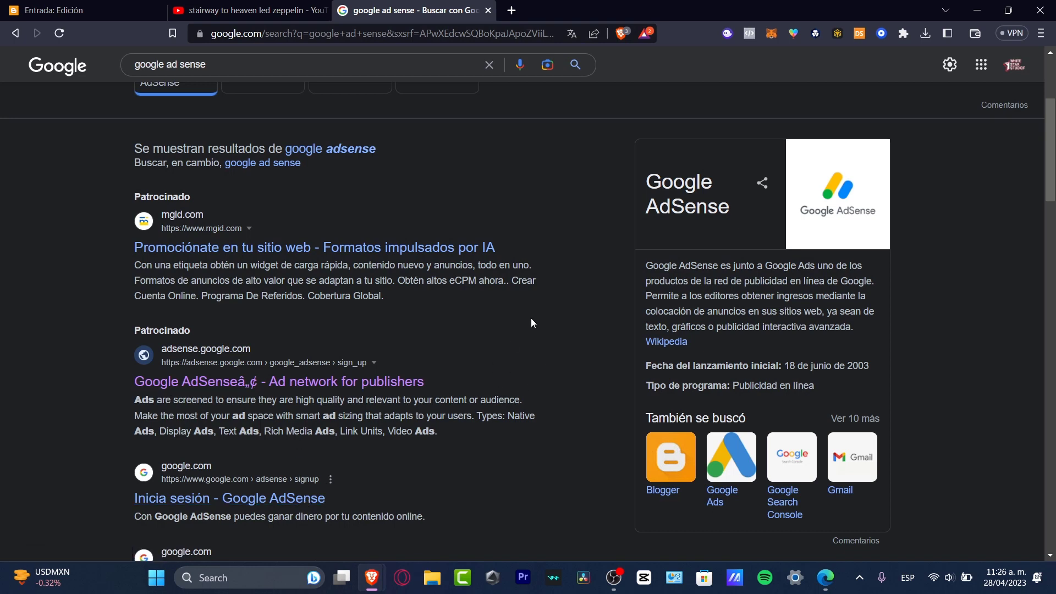
Step: Switch to a different signed-in Google account and search for 'gooogle ad sense'
{"action": "scroll", "coordinate": [545, 324], "scroll_direction": "up", "scroll_amount": 4}
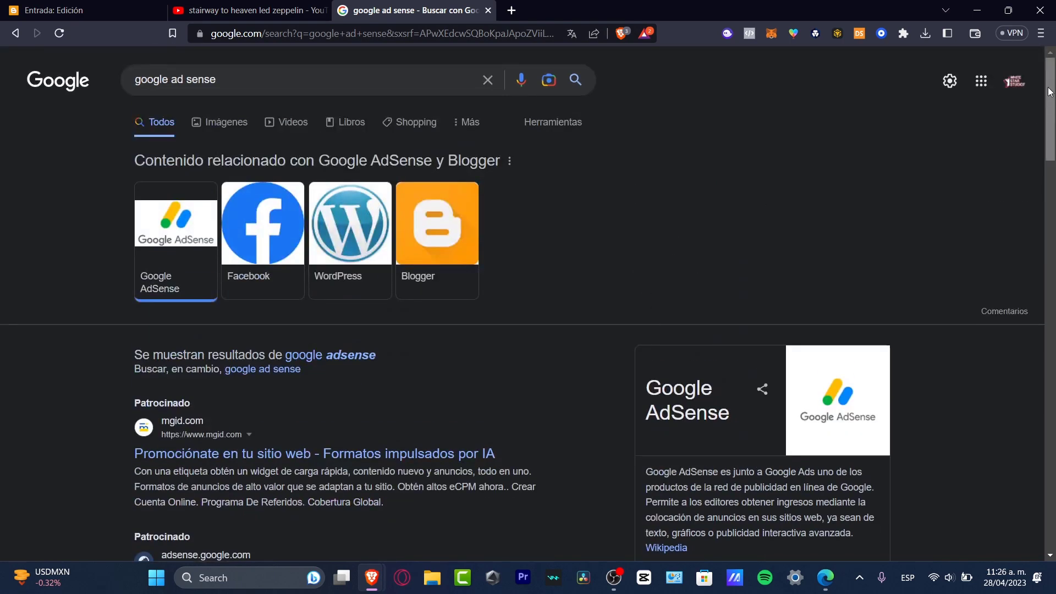
{"action": "left_click", "coordinate": [1015, 82]}
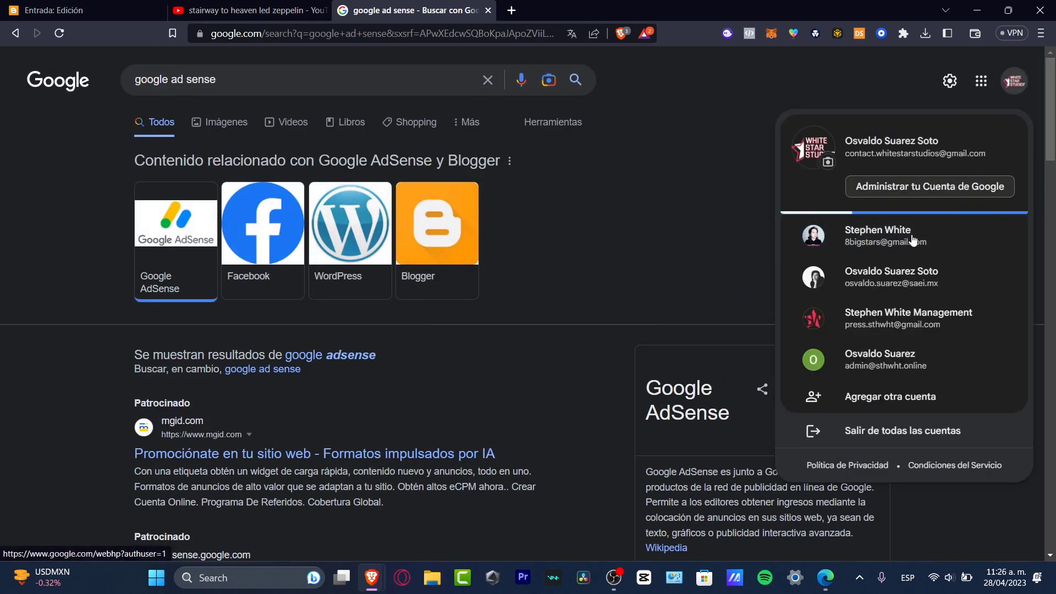
{"action": "left_click", "coordinate": [937, 335]}
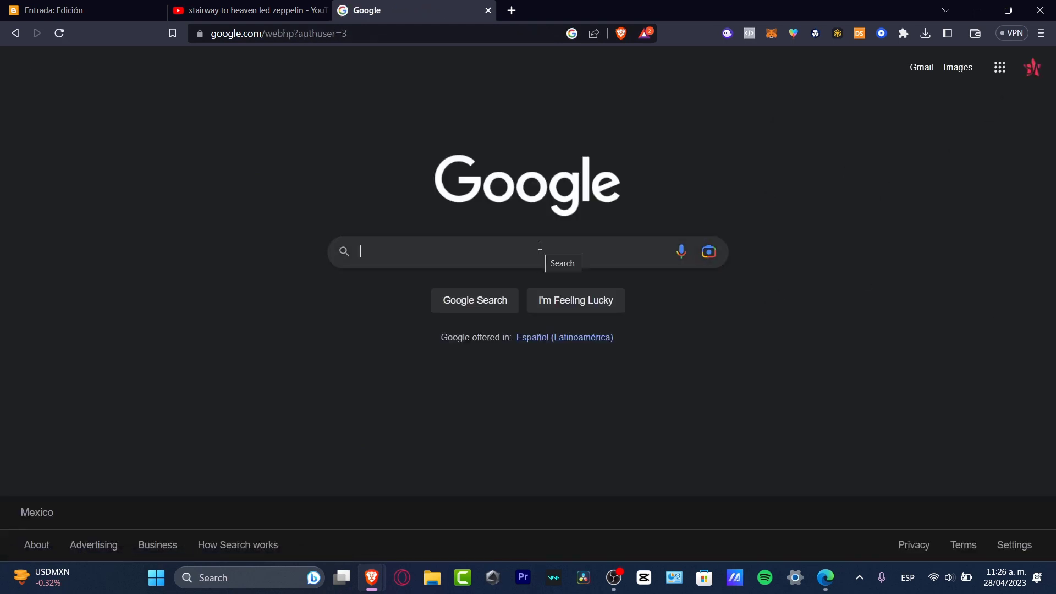
{"action": "type", "text": "g"}
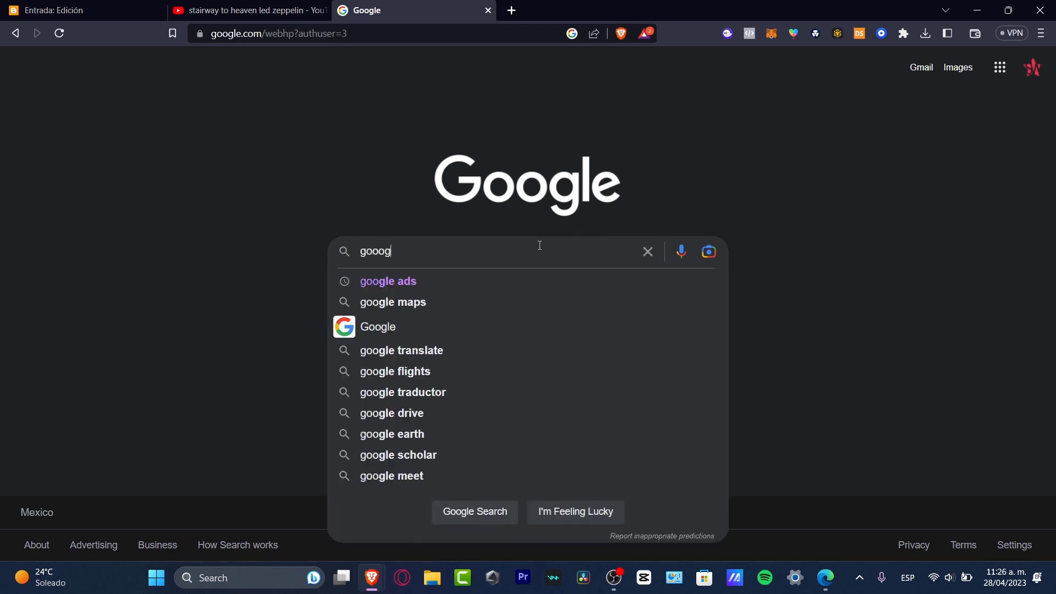
{"action": "type", "text": "ooogle ad sense"}
{"action": "key", "text": "Return"}
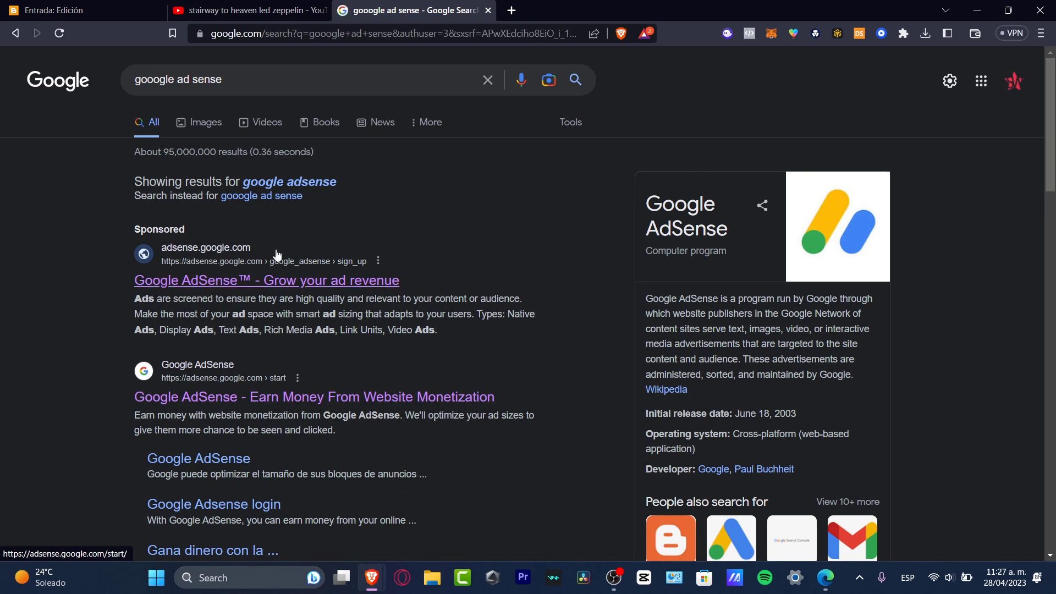
Step: Open the AdSense site, then save the 'Rock is dead?' post in Blogger and return to the posts list
{"action": "left_click", "coordinate": [311, 278]}
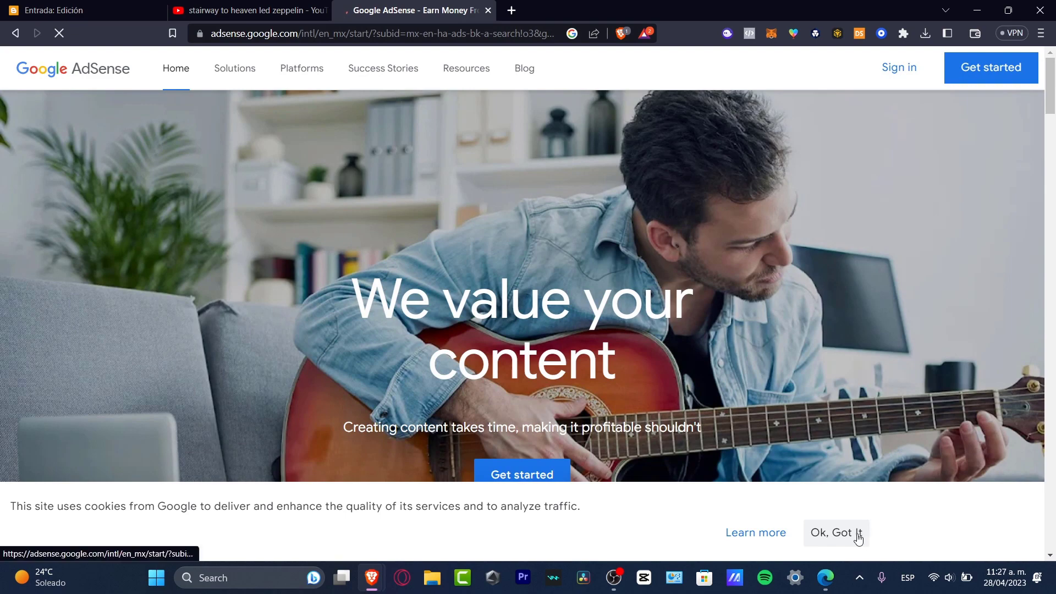
{"action": "left_click", "coordinate": [858, 537]}
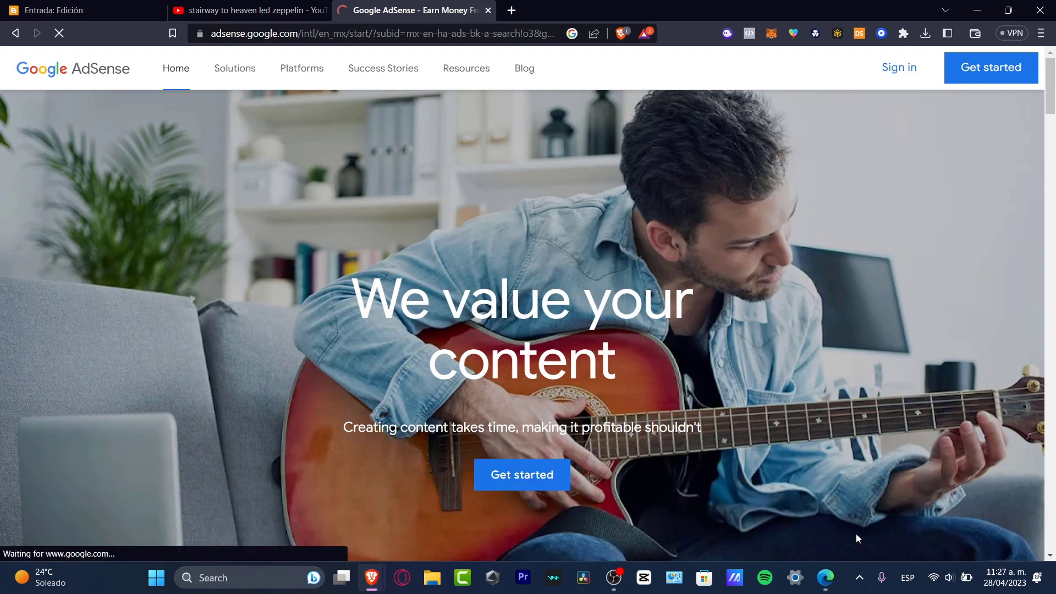
{"action": "left_click", "coordinate": [87, 10]}
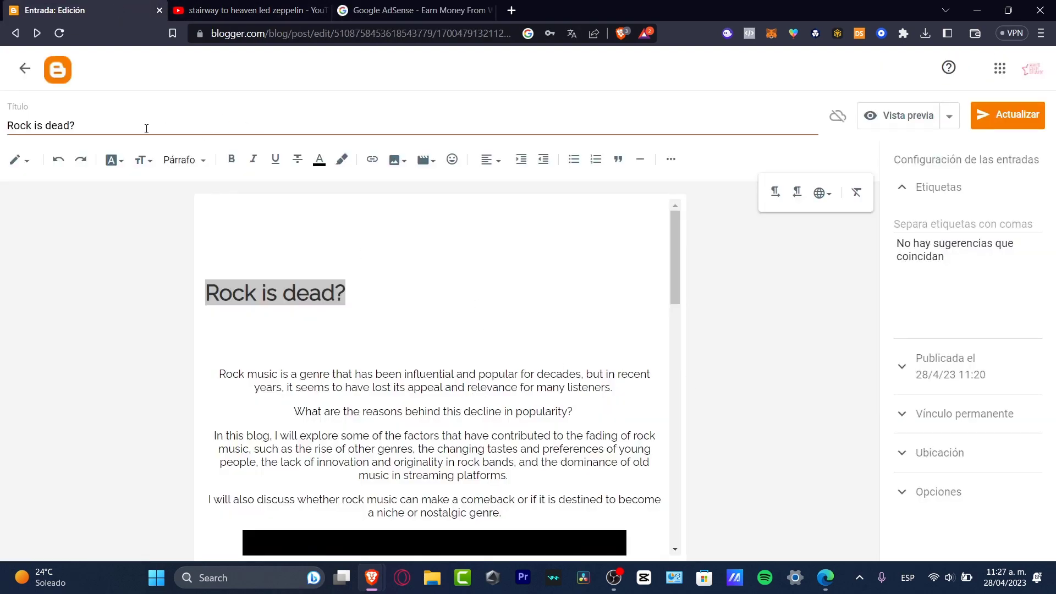
{"action": "left_click", "coordinate": [1031, 120]}
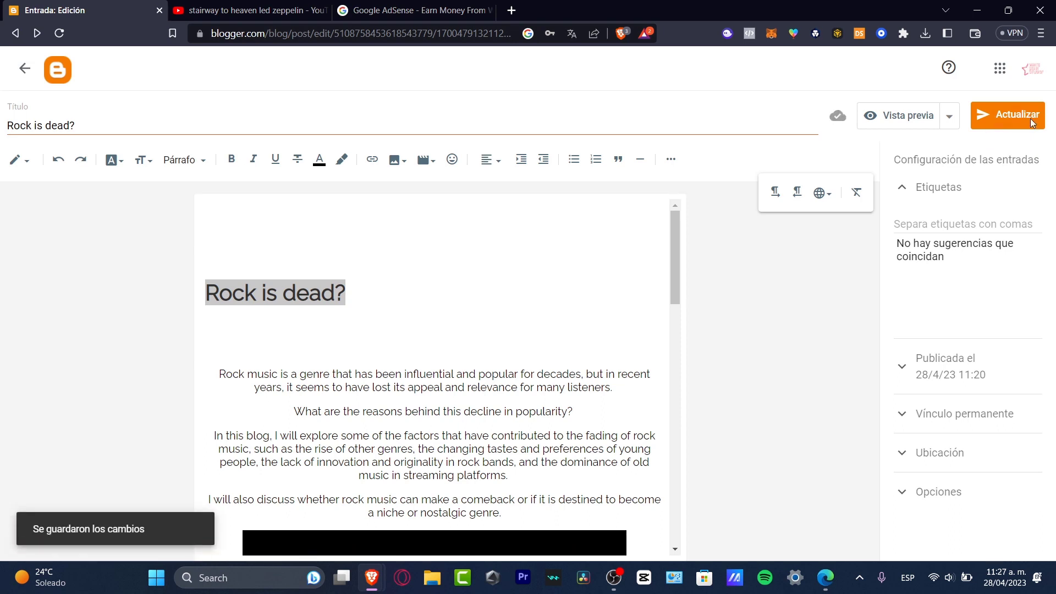
{"action": "left_click", "coordinate": [24, 69]}
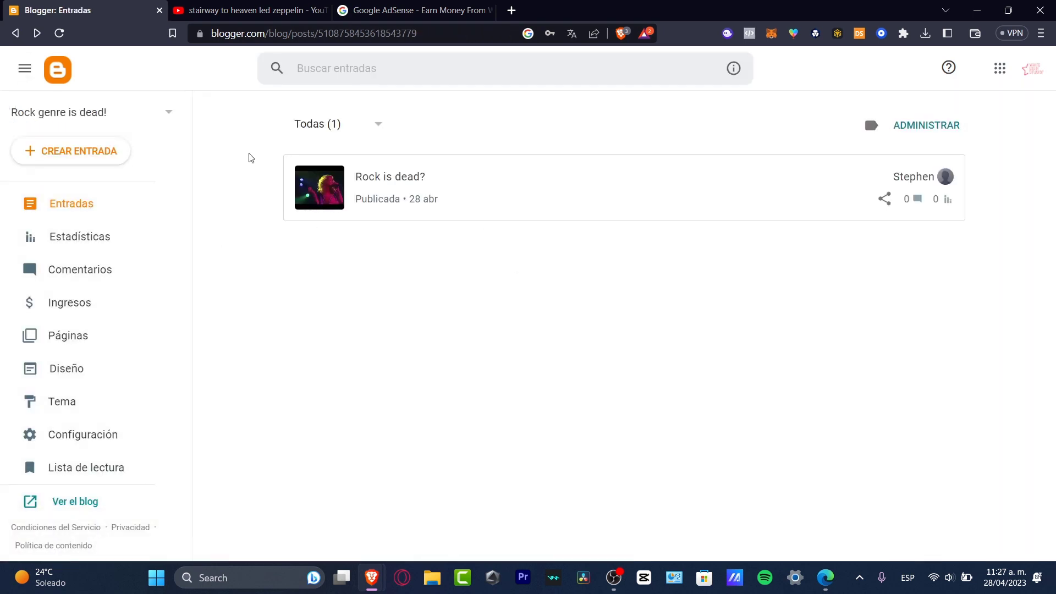
Step: Check the Ingresos section, then scroll through the live 'Rock is dead?' post and its video
{"action": "left_click", "coordinate": [102, 302]}
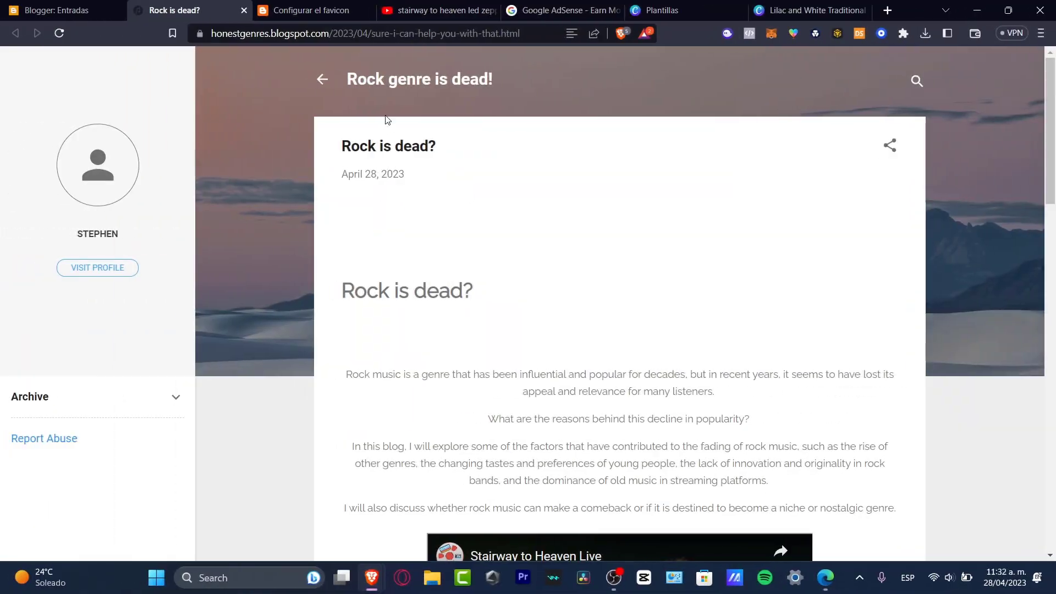
{"action": "scroll", "coordinate": [780, 287], "scroll_direction": "down", "scroll_amount": 10}
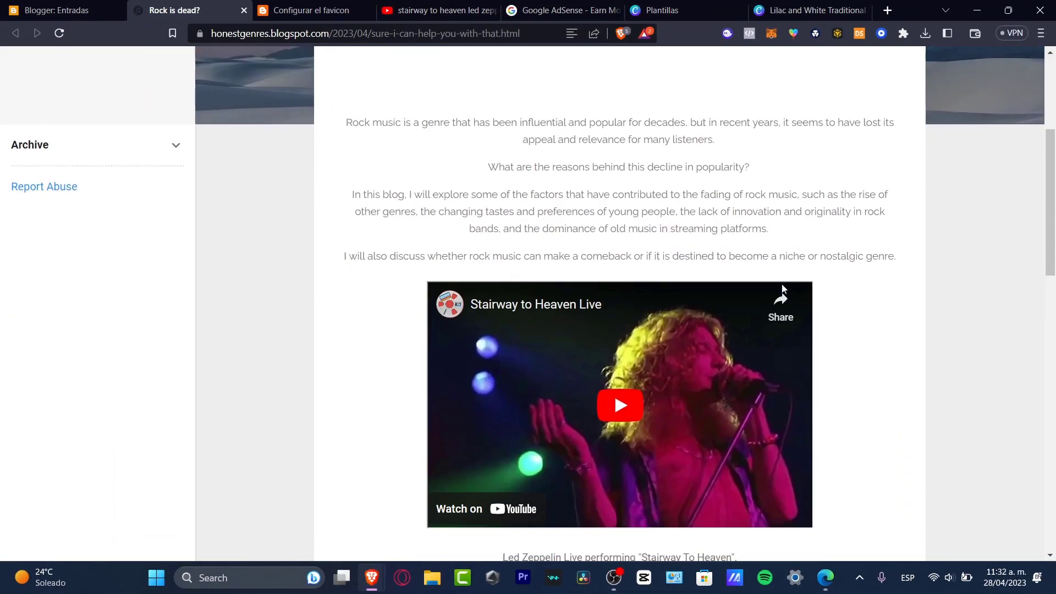
{"action": "scroll", "coordinate": [784, 288], "scroll_direction": "down", "scroll_amount": 10}
{"action": "scroll", "coordinate": [784, 288], "scroll_direction": "up", "scroll_amount": 20}
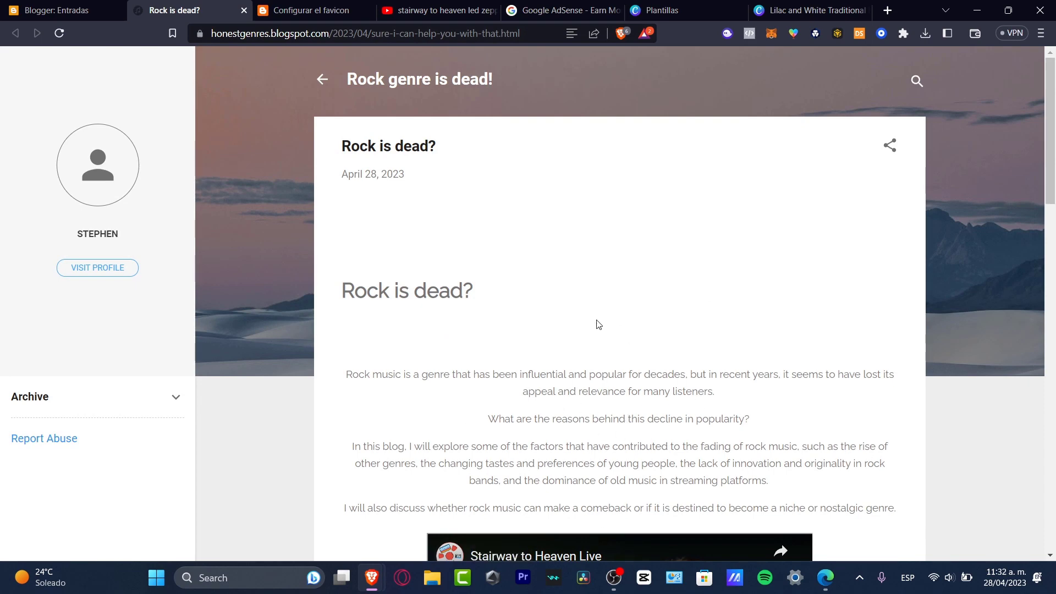
Step: Return to Google AdSense and begin sign-up to reach the site details form
{"action": "left_click", "coordinate": [576, 6]}
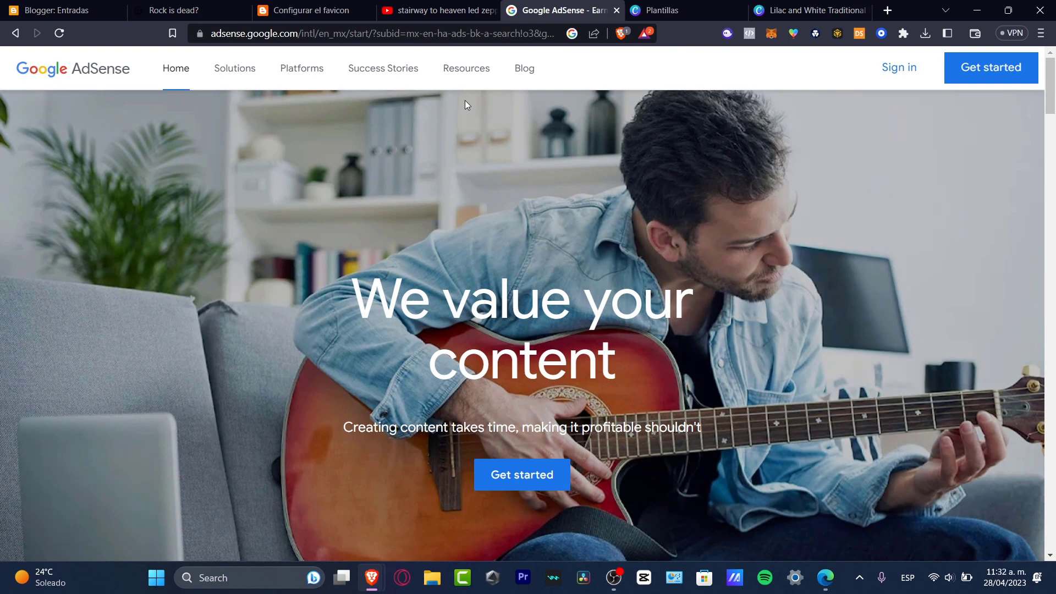
{"action": "left_click", "coordinate": [542, 479]}
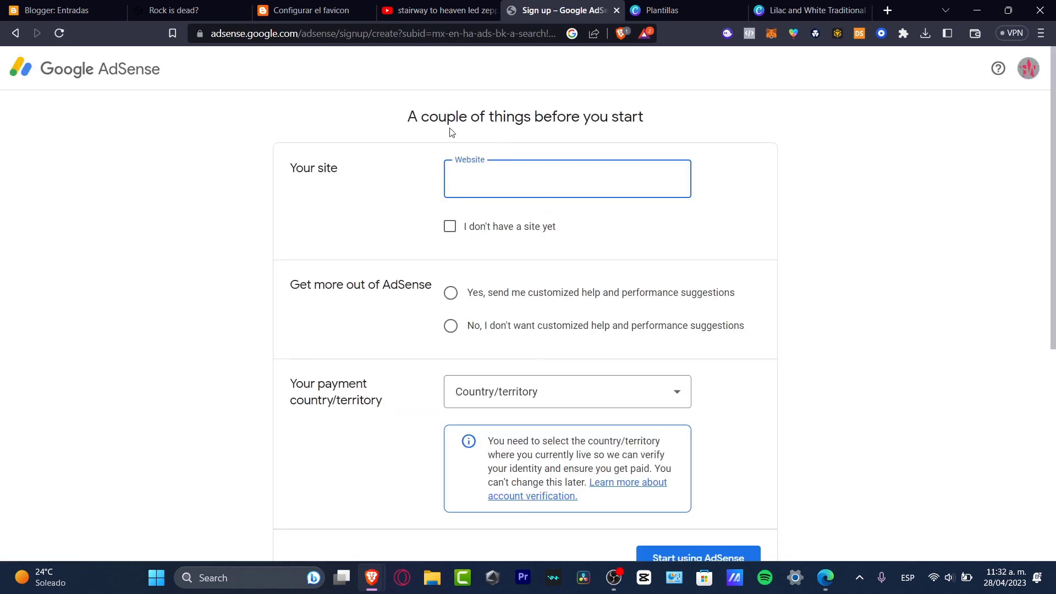
{"action": "left_click_drag", "start_coordinate": [370, 177], "coordinate": [275, 167]}
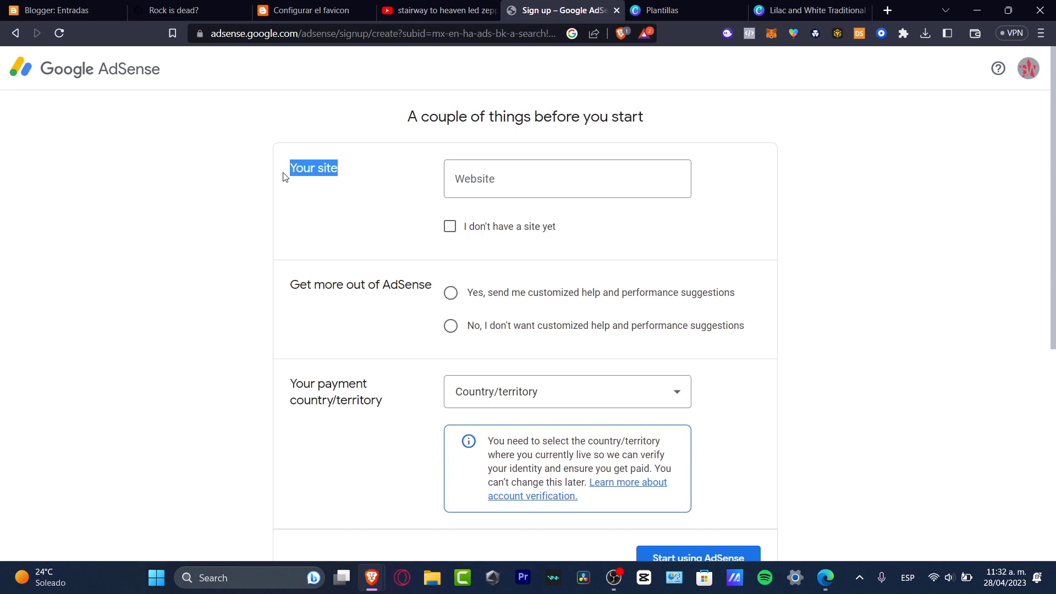
{"action": "left_click", "coordinate": [194, 8]}
{"action": "left_click_drag", "start_coordinate": [328, 32], "coordinate": [209, 34]}
{"action": "key", "text": "ctrl+c"}
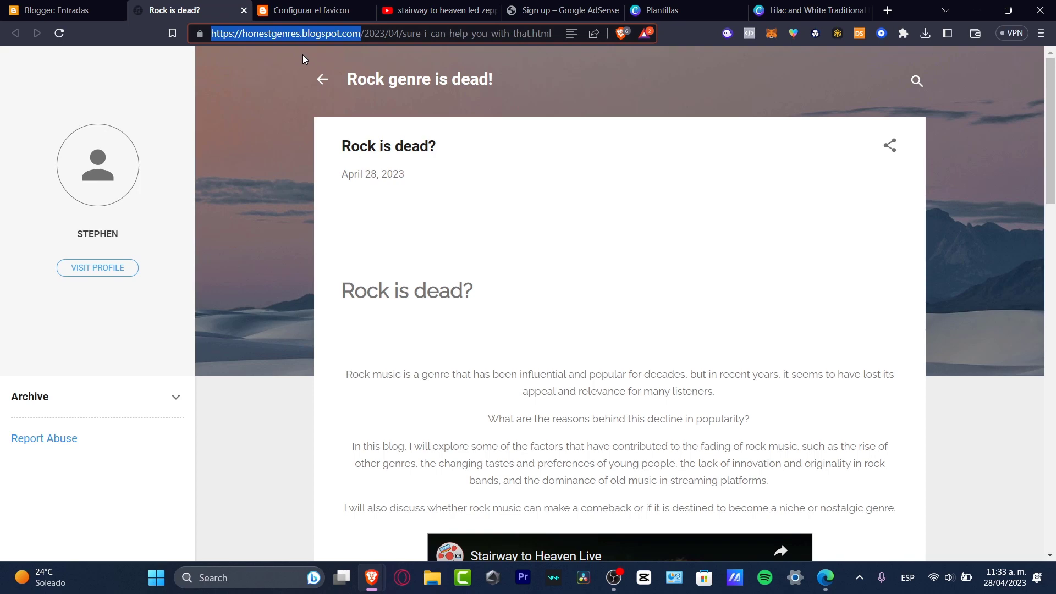
{"action": "left_click", "coordinate": [295, 8]}
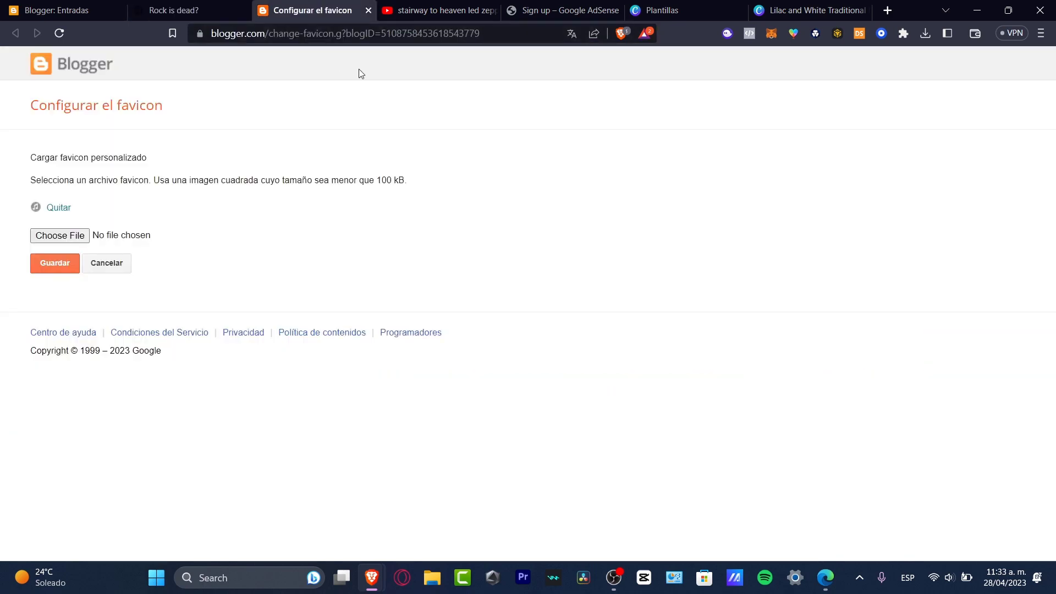
{"action": "left_click", "coordinate": [574, 7]}
{"action": "left_click", "coordinate": [493, 12]}
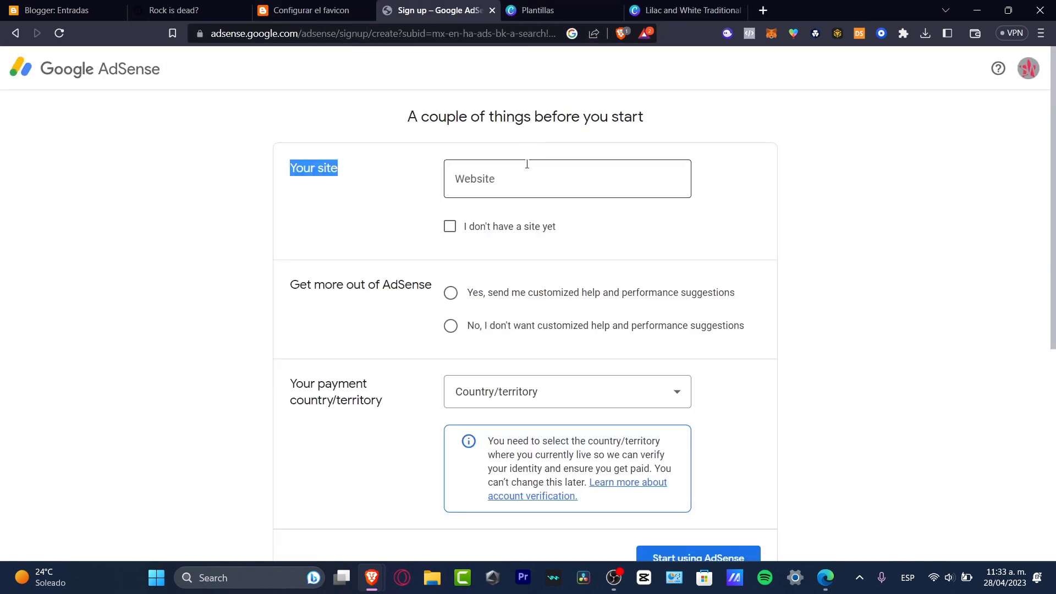
{"action": "left_click", "coordinate": [526, 164]}
{"action": "key", "text": "ctrl+v"}
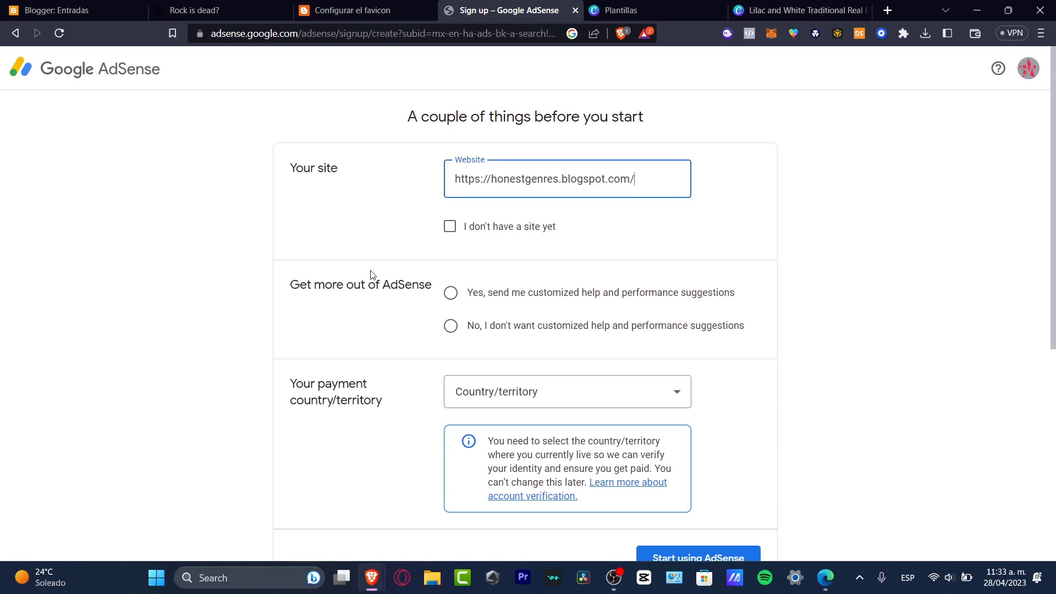
Step: Answer No to customized help and performance suggestions
{"action": "left_click_drag", "start_coordinate": [336, 284], "coordinate": [476, 293]}
{"action": "left_click", "coordinate": [489, 292]}
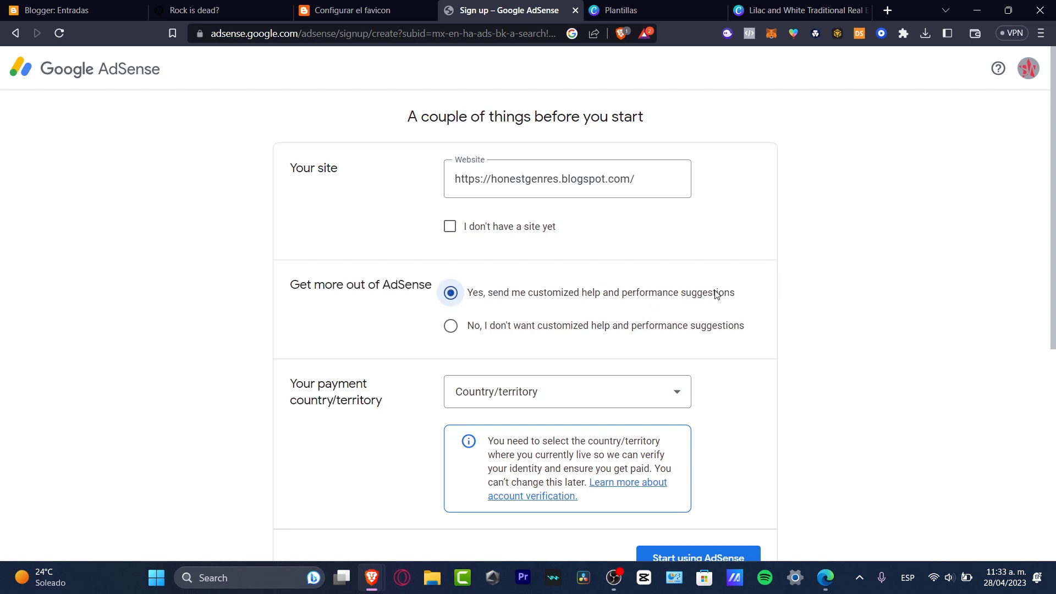
{"action": "left_click", "coordinate": [660, 329]}
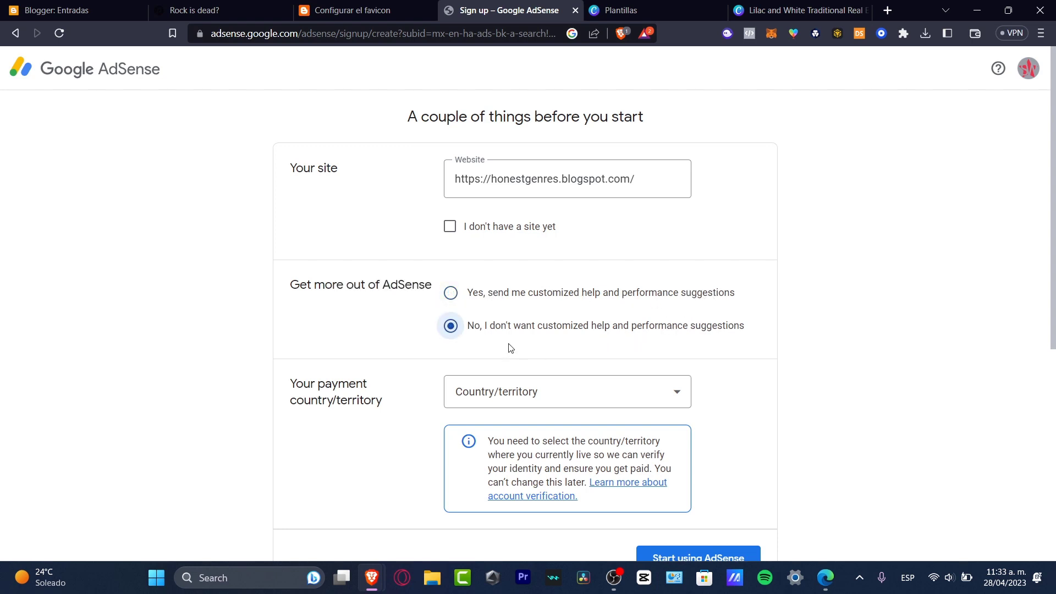
{"action": "scroll", "coordinate": [504, 346], "scroll_direction": "down", "scroll_amount": 3}
{"action": "left_click_drag", "start_coordinate": [392, 201], "coordinate": [290, 175]}
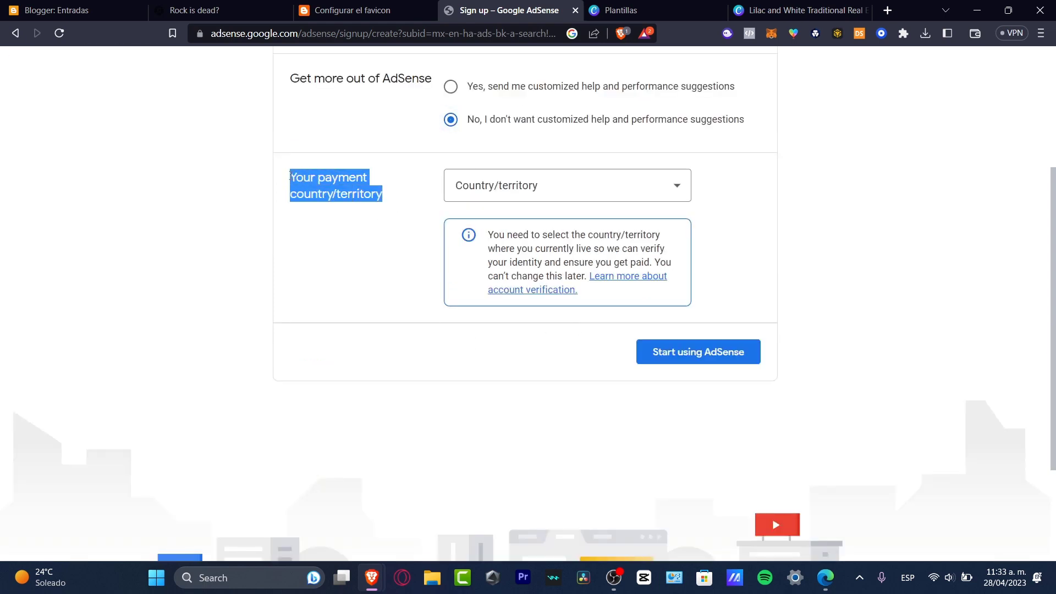
Step: Choose Mexico as the payment country
{"action": "left_click", "coordinate": [486, 198]}
{"action": "scroll", "coordinate": [581, 278], "scroll_direction": "down", "scroll_amount": 20}
{"action": "scroll", "coordinate": [579, 290], "scroll_direction": "down", "scroll_amount": 20}
{"action": "left_click", "coordinate": [552, 296]}
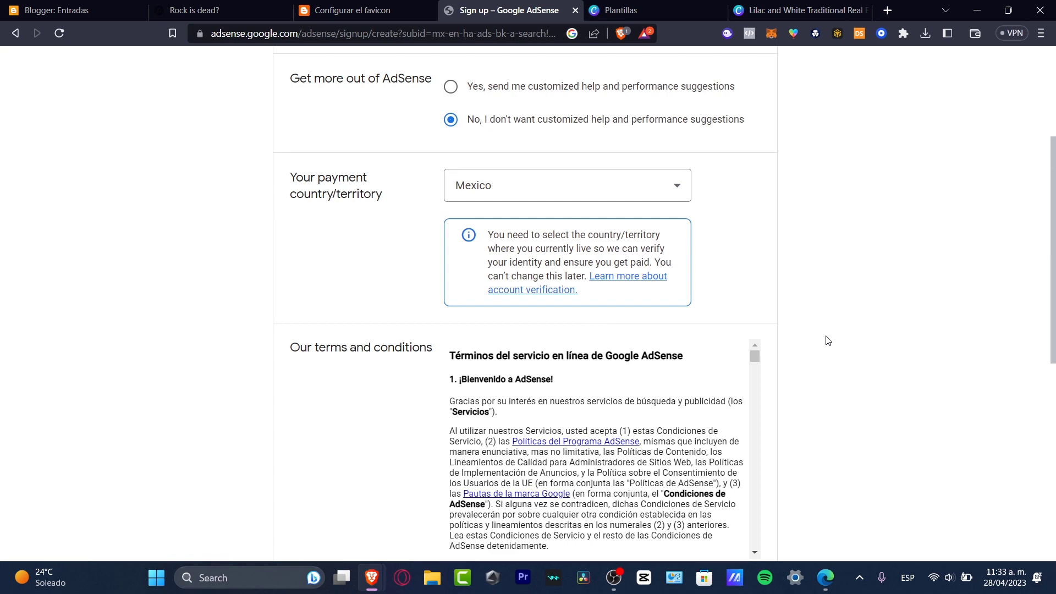
Step: Accept the AdSense agreement and finish creating the account
{"action": "scroll", "coordinate": [827, 341], "scroll_direction": "down", "scroll_amount": 4}
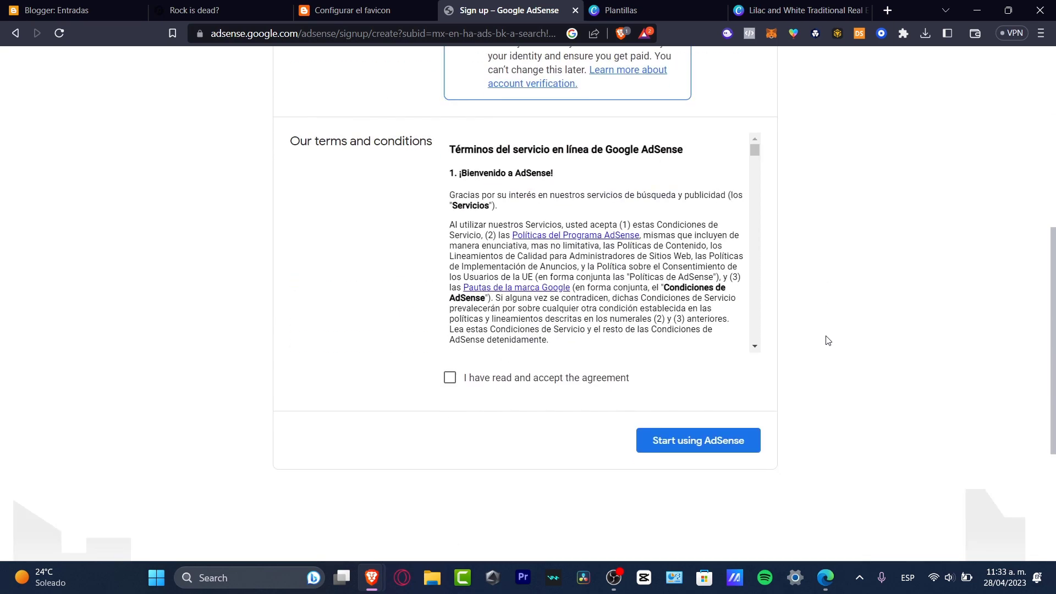
{"action": "left_click_drag", "start_coordinate": [757, 146], "coordinate": [762, 355]}
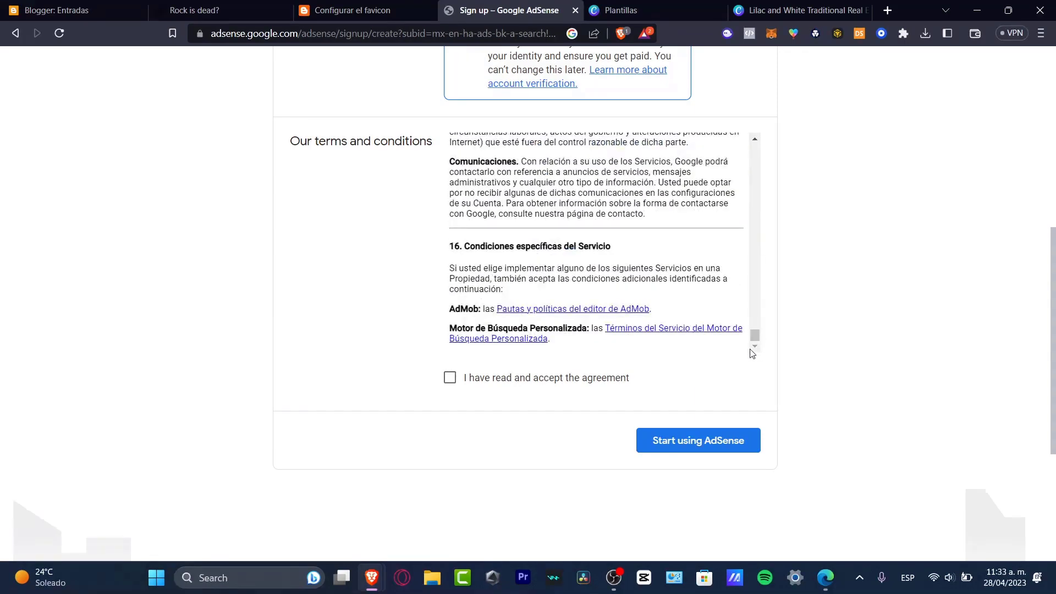
{"action": "left_click", "coordinate": [531, 378]}
{"action": "left_click", "coordinate": [691, 439]}
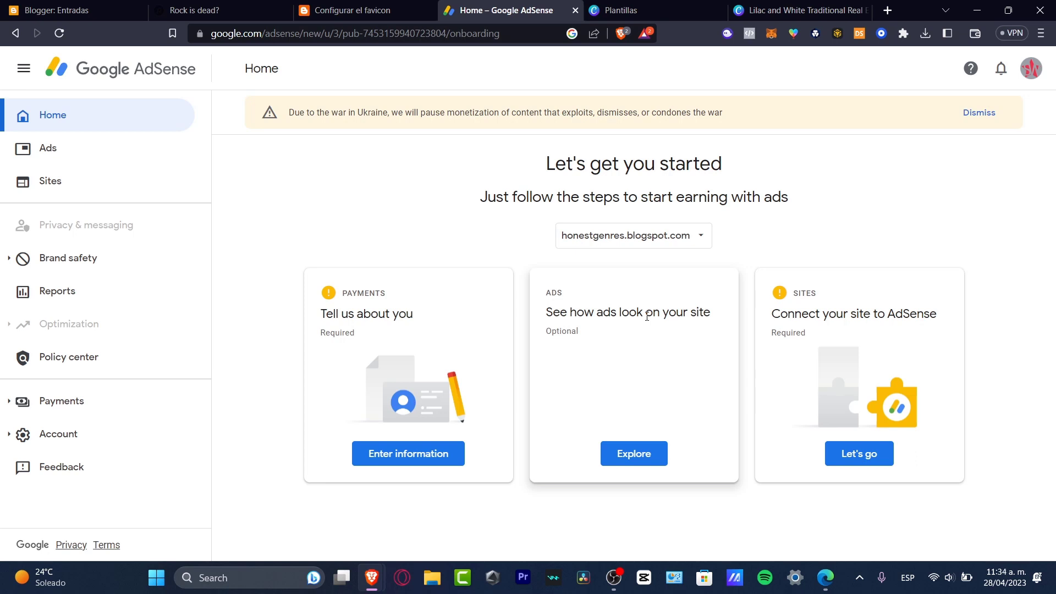
Step: Enter and submit the payments customer information
{"action": "left_click", "coordinate": [449, 453]}
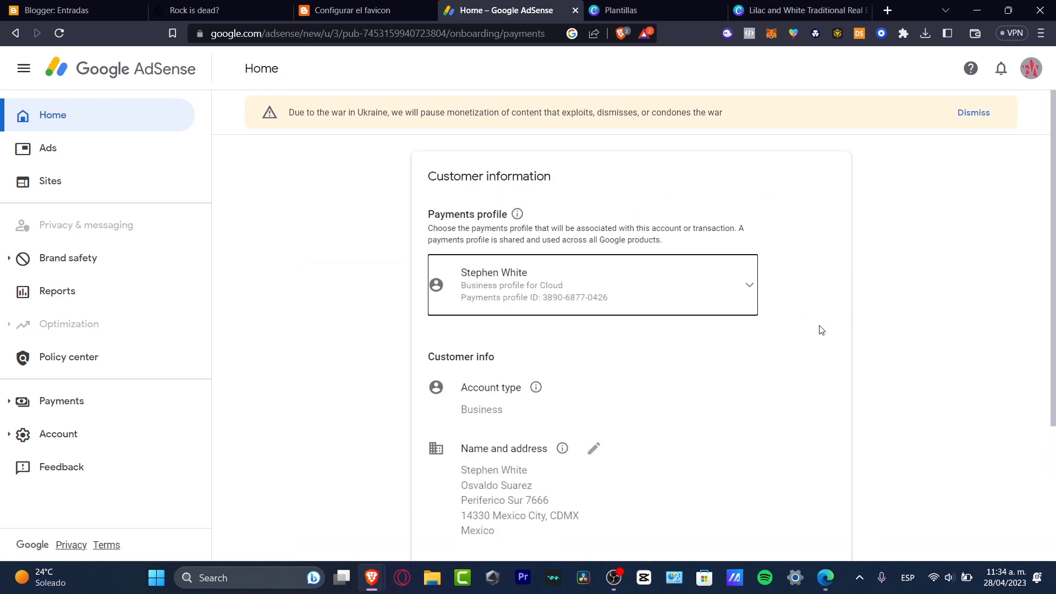
{"action": "scroll", "coordinate": [830, 334], "scroll_direction": "down", "scroll_amount": 3}
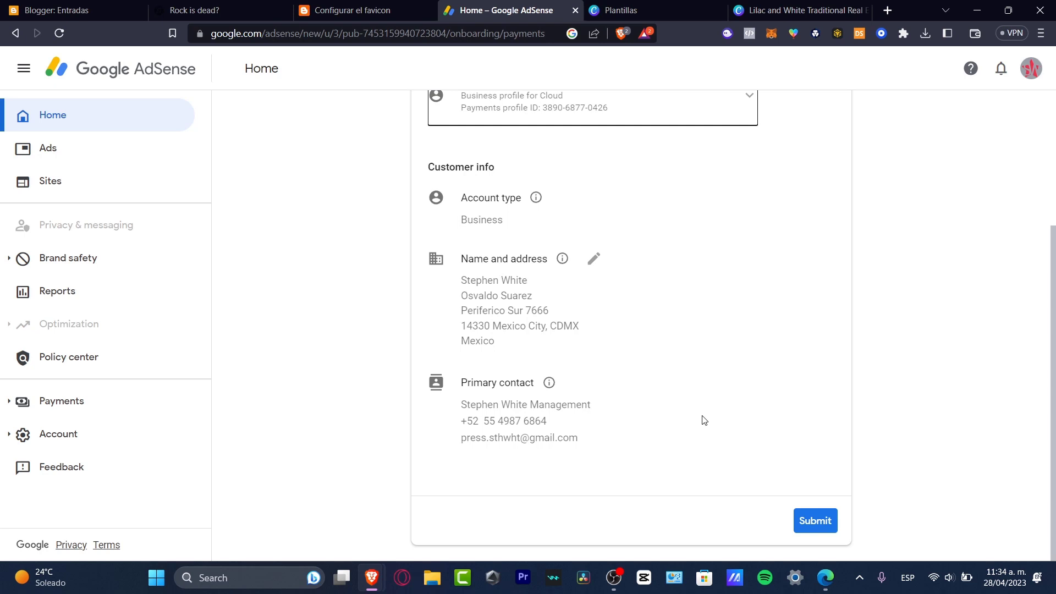
{"action": "left_click", "coordinate": [835, 522]}
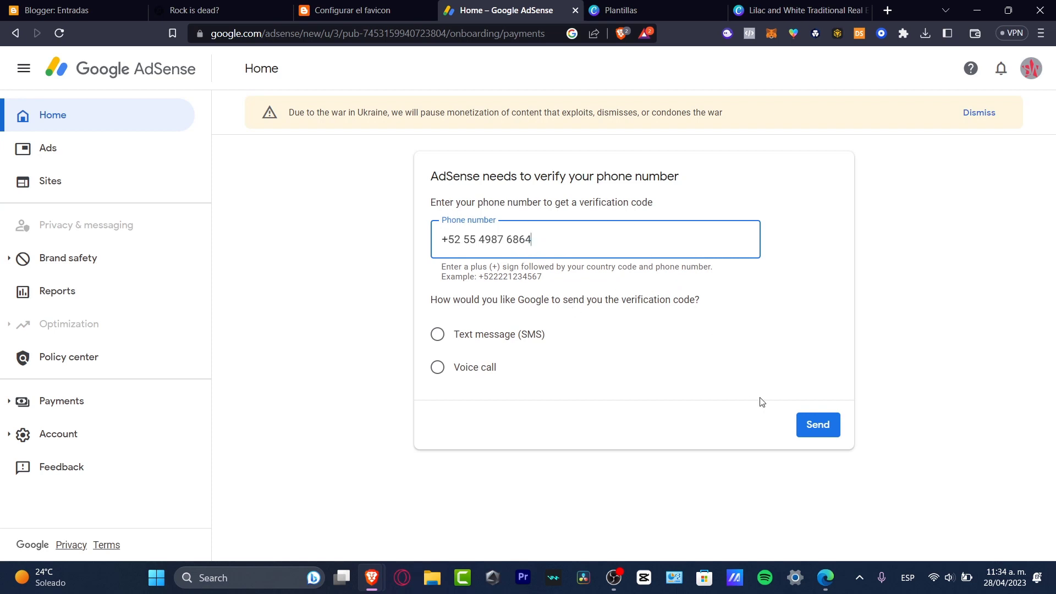
Step: Verify the phone number with a code sent by text message (SMS)
{"action": "left_click", "coordinate": [818, 425]}
{"action": "left_click", "coordinate": [514, 338]}
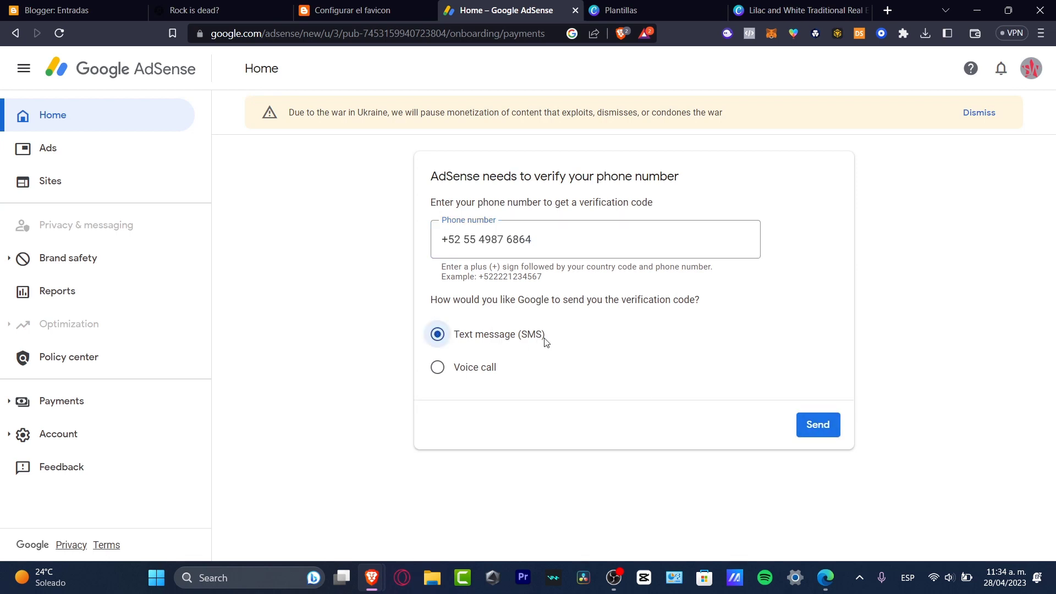
{"action": "left_click", "coordinate": [818, 426]}
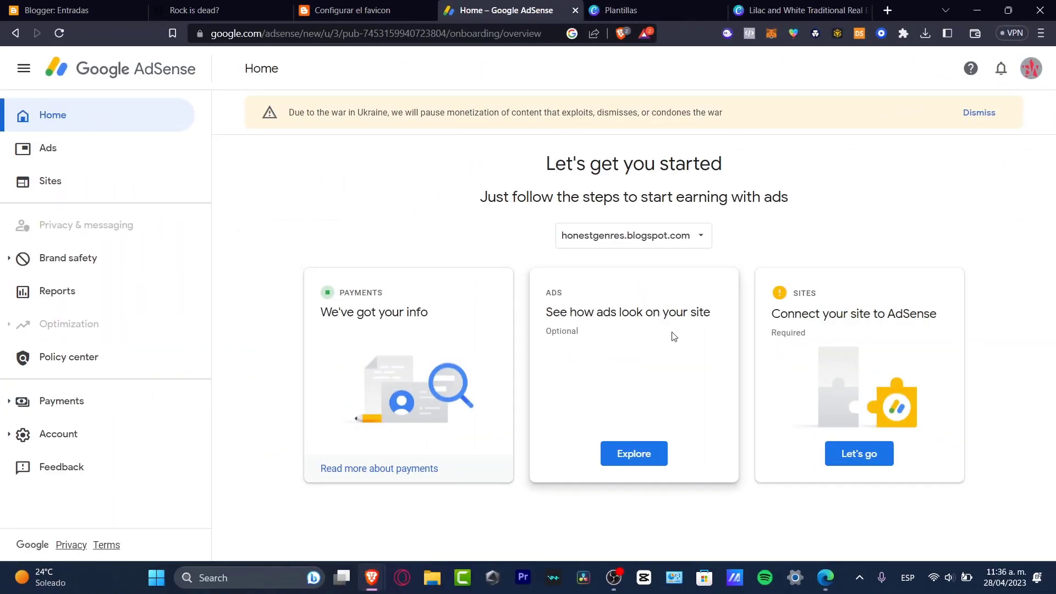
Step: Open the ad preview for honestgenres.blogspot.com, dismiss the introduction, and look it over
{"action": "left_click", "coordinate": [648, 456]}
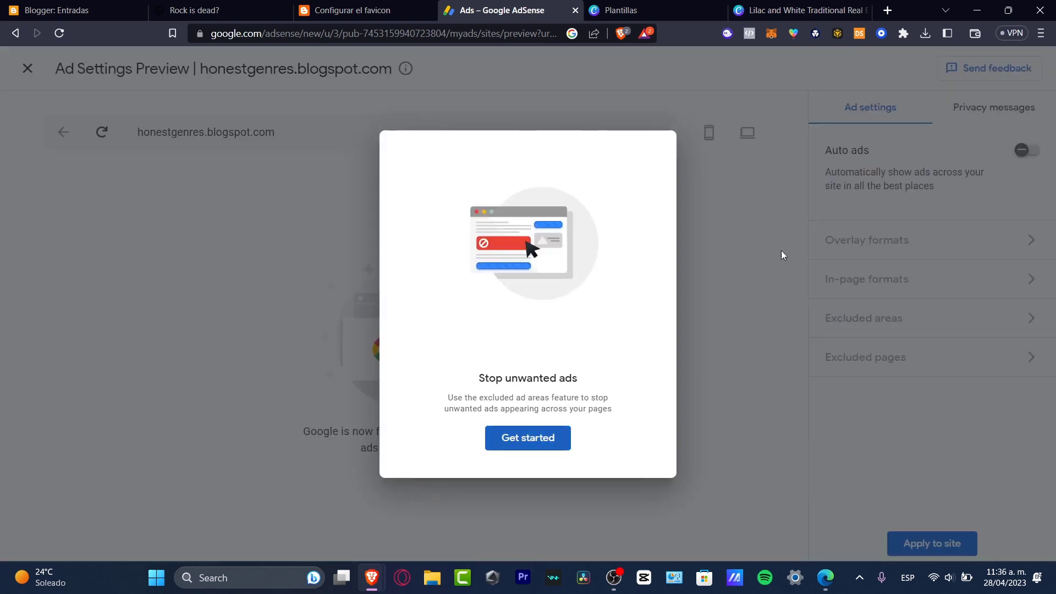
{"action": "left_click", "coordinate": [546, 437]}
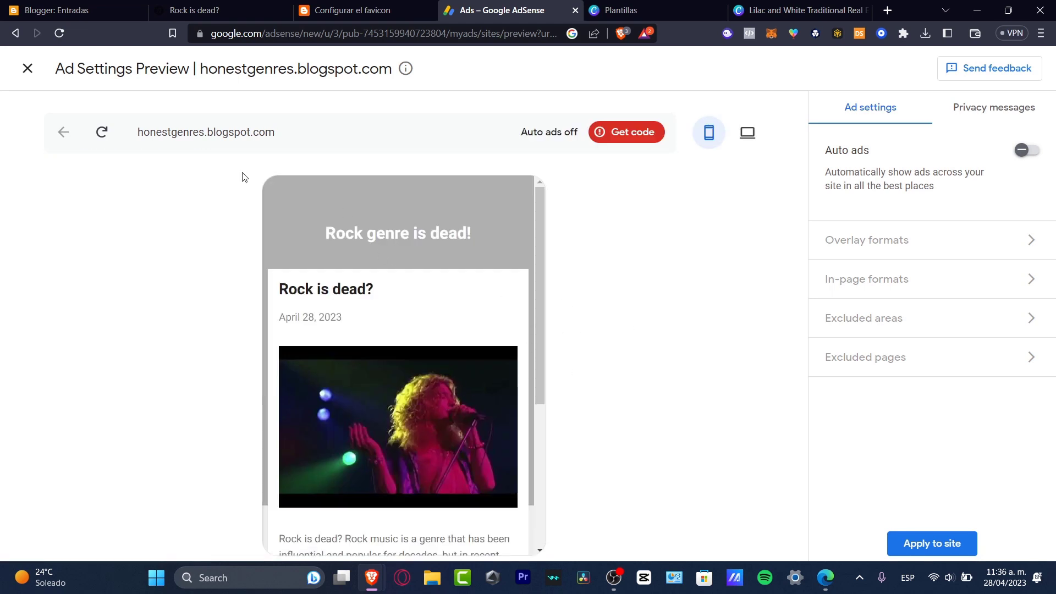
{"action": "scroll", "coordinate": [491, 317], "scroll_direction": "down", "scroll_amount": 5}
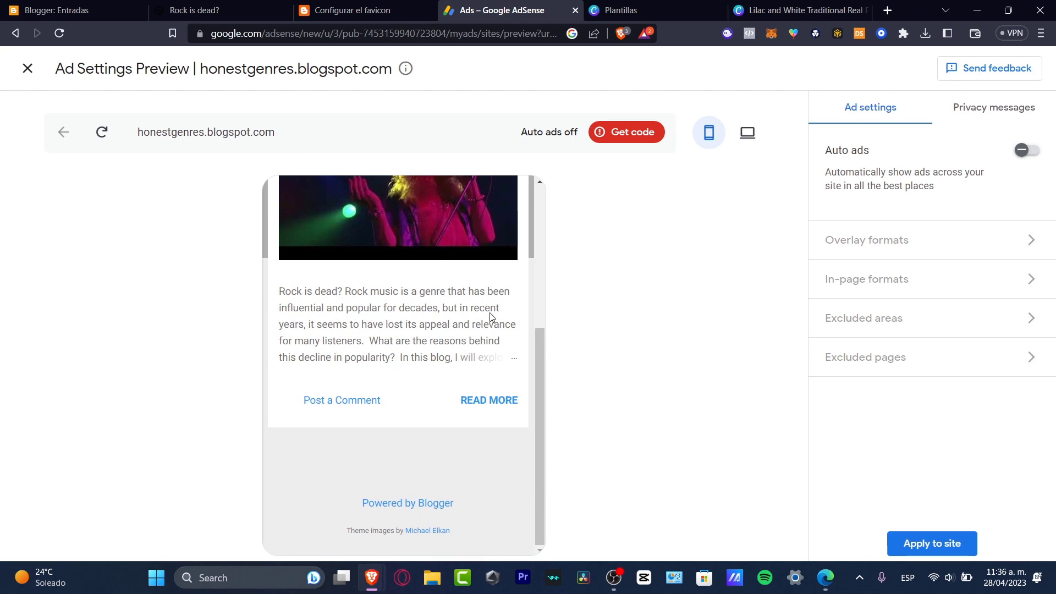
{"action": "scroll", "coordinate": [486, 474], "scroll_direction": "up", "scroll_amount": 5}
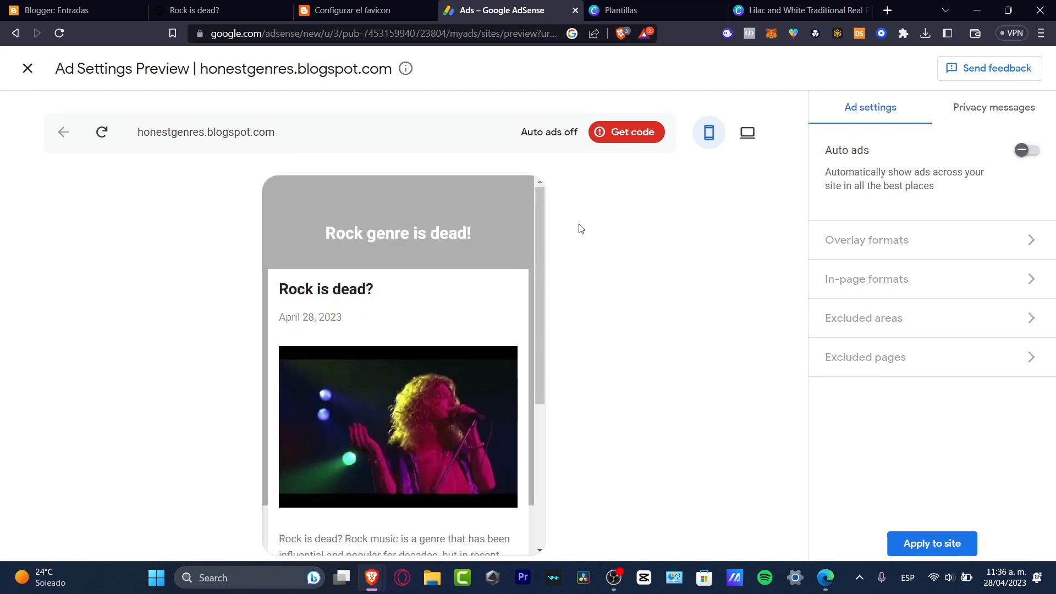
Step: Copy the AdSense code snippet for the site's <head> tags, then close the code dialog
{"action": "left_click", "coordinate": [619, 137]}
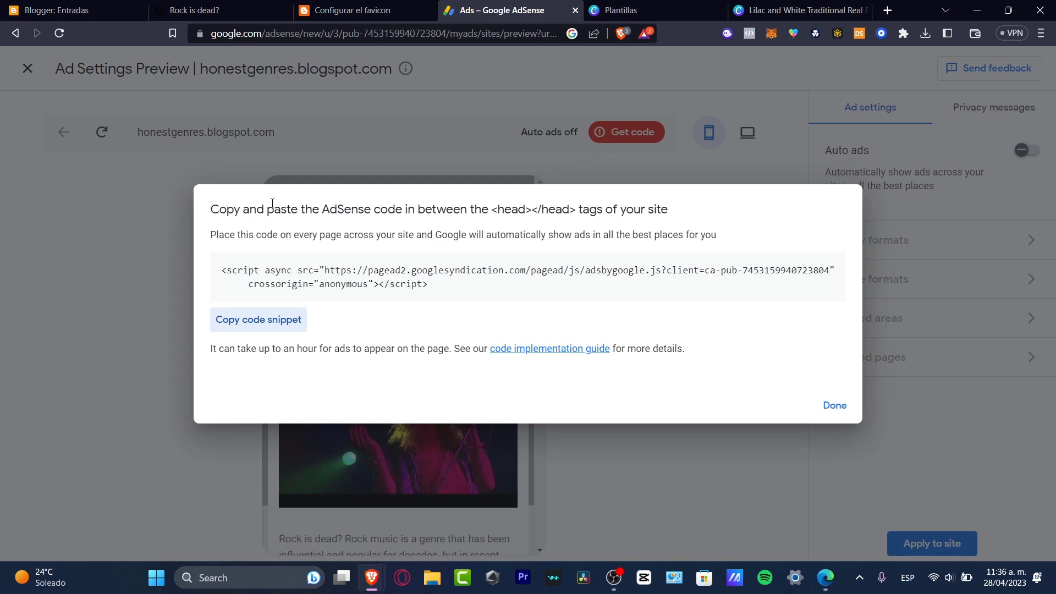
{"action": "left_click_drag", "start_coordinate": [257, 209], "coordinate": [674, 214]}
{"action": "left_click_drag", "start_coordinate": [280, 235], "coordinate": [758, 270]}
{"action": "left_click", "coordinate": [447, 301]}
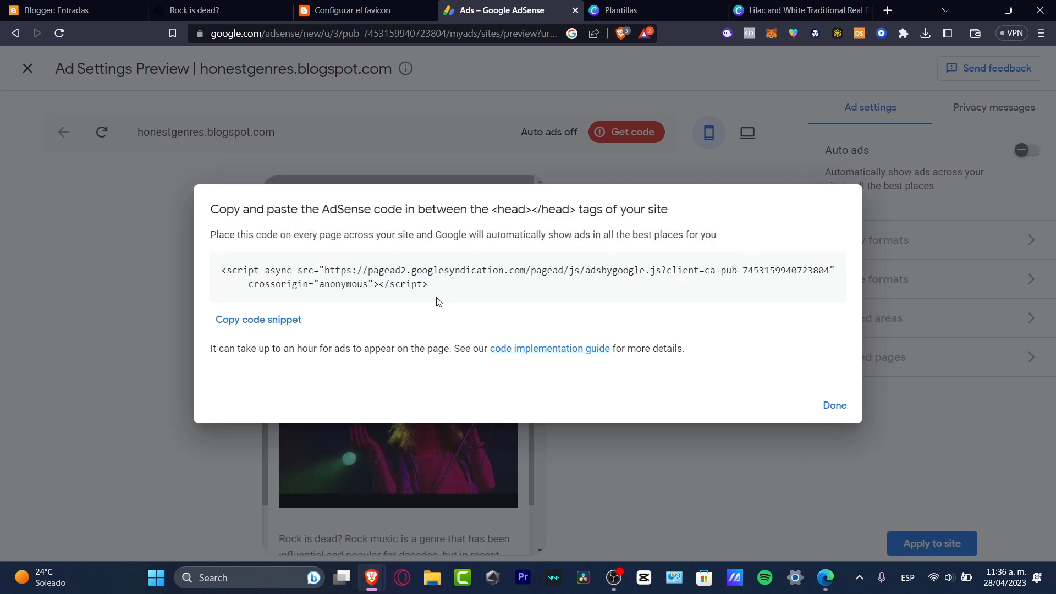
{"action": "left_click", "coordinate": [269, 322]}
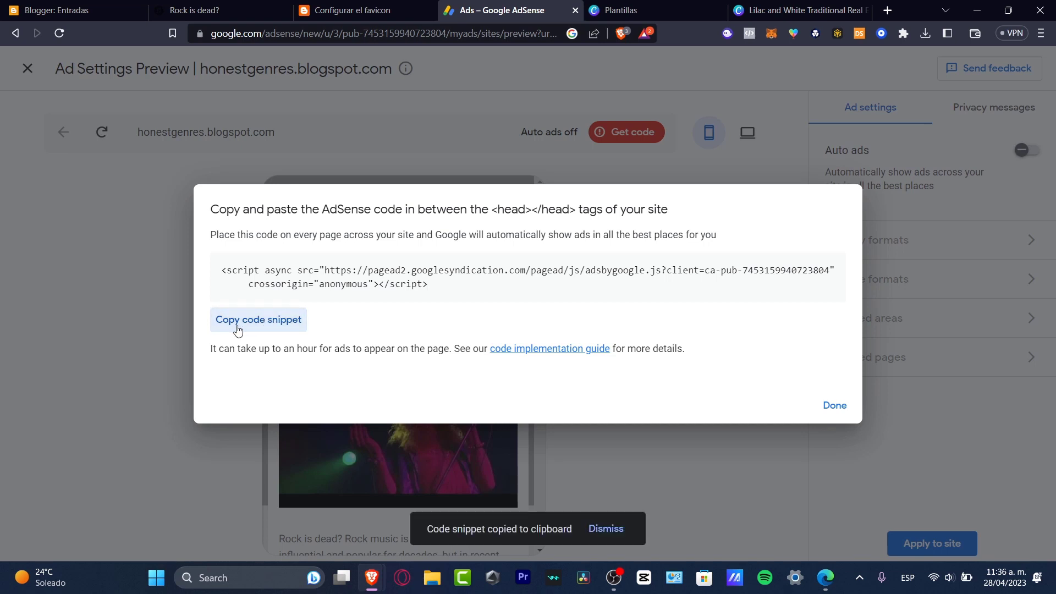
{"action": "left_click", "coordinate": [834, 405]}
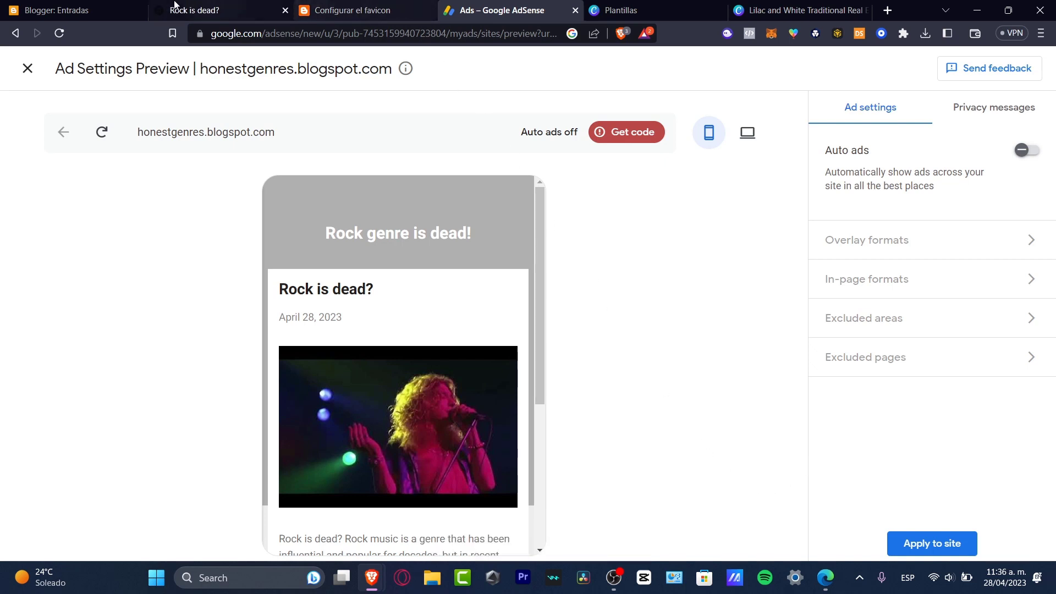
Step: From the Blogger dashboard, go to Configuración > Ingresos and choose CONECTAR ADSENSE
{"action": "left_click", "coordinate": [400, 6]}
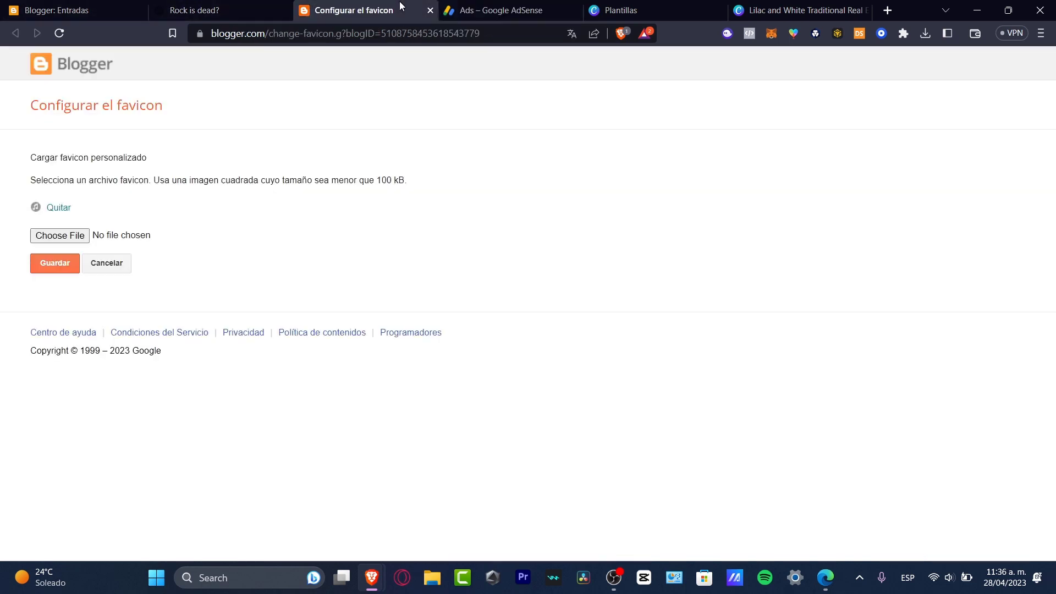
{"action": "left_click", "coordinate": [81, 76]}
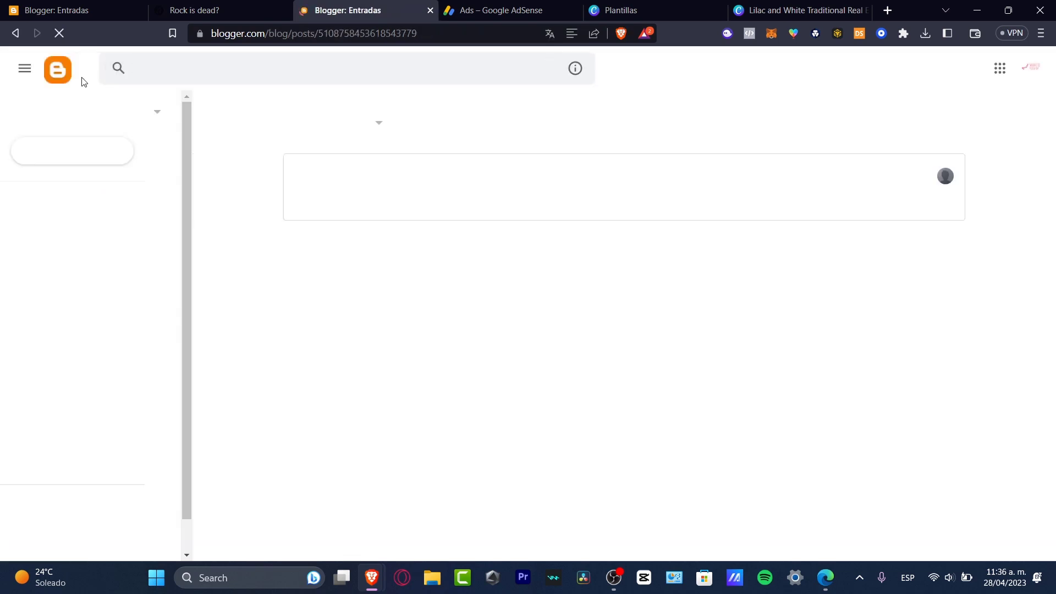
{"action": "left_click", "coordinate": [94, 433]}
{"action": "left_click", "coordinate": [69, 302]}
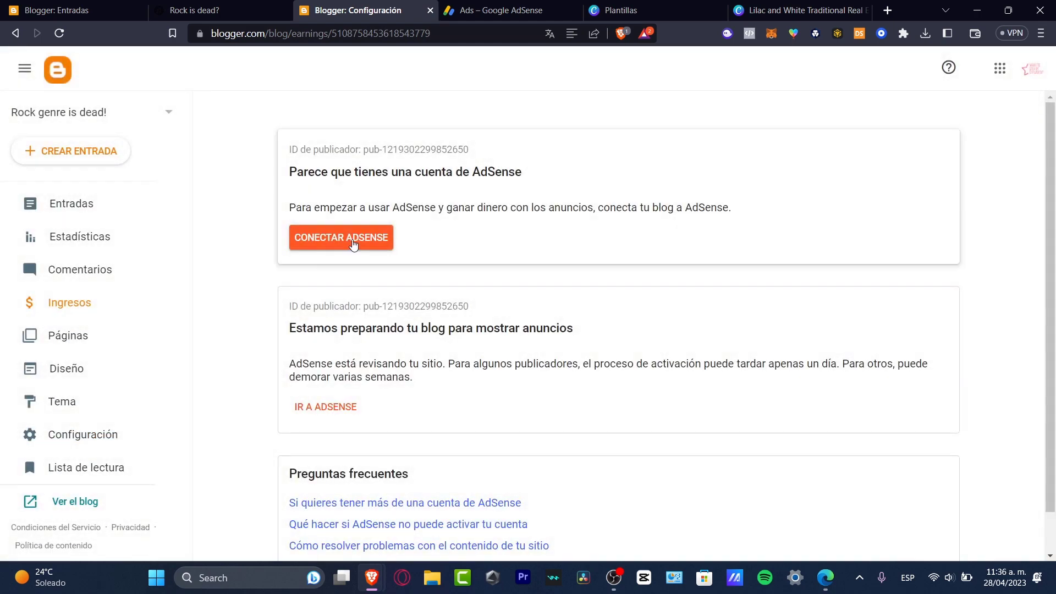
{"action": "left_click", "coordinate": [352, 244]}
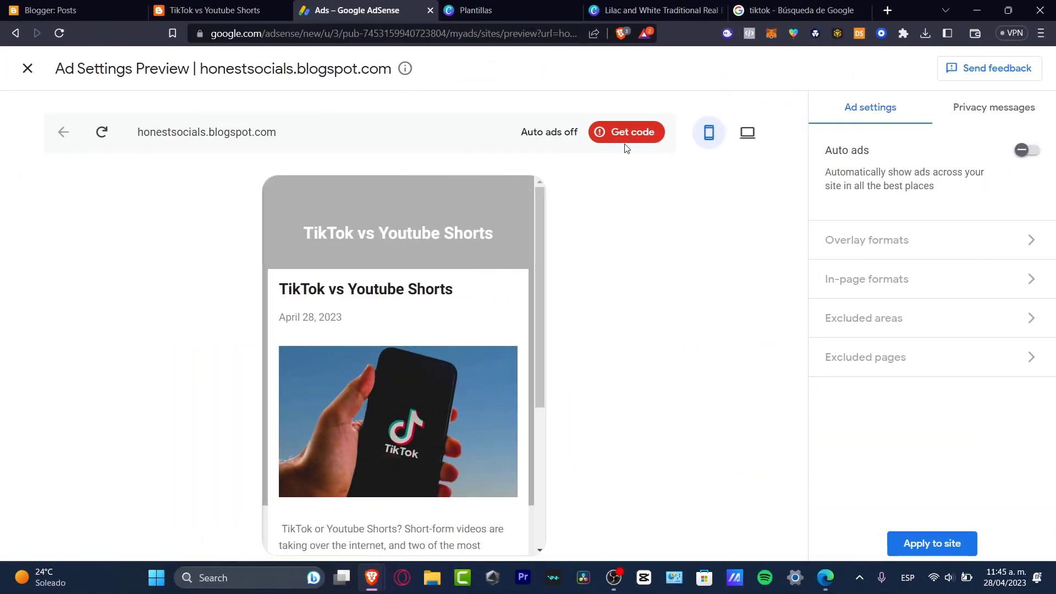
Step: Connect the TikTok vs Youtube Shorts blog to AdSense from Blogger's Settings > Earnings page
{"action": "scroll", "coordinate": [459, 315], "scroll_direction": "down", "scroll_amount": 4}
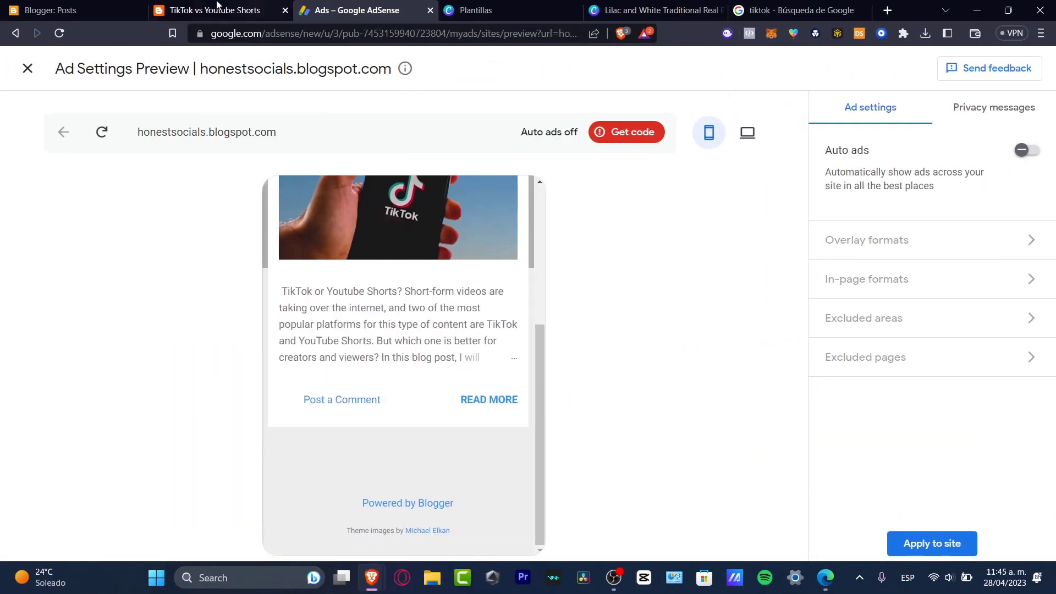
{"action": "left_click", "coordinate": [50, 10]}
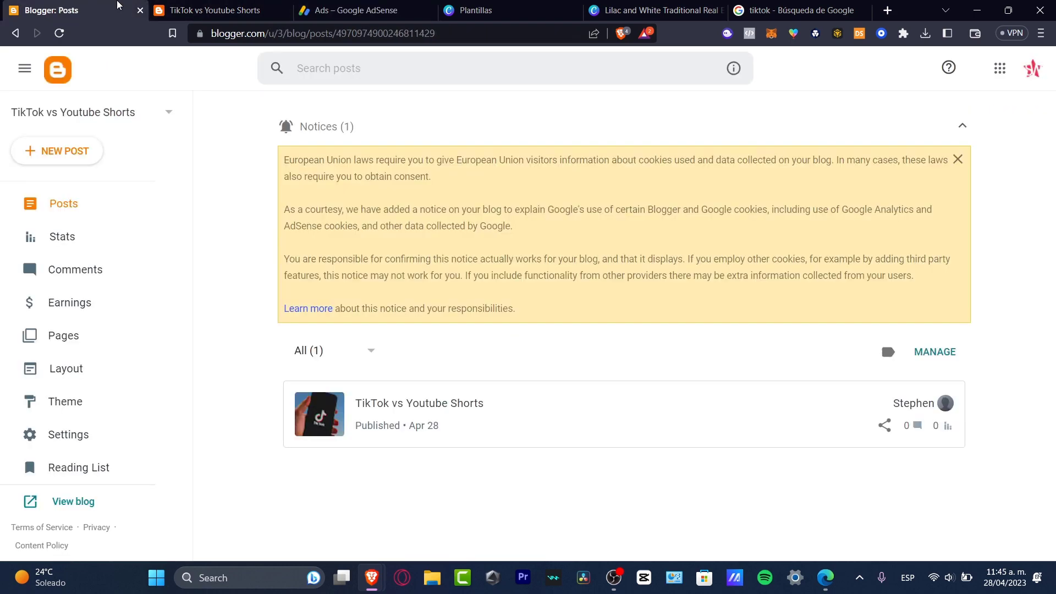
{"action": "left_click", "coordinate": [98, 432]}
{"action": "left_click", "coordinate": [96, 301]}
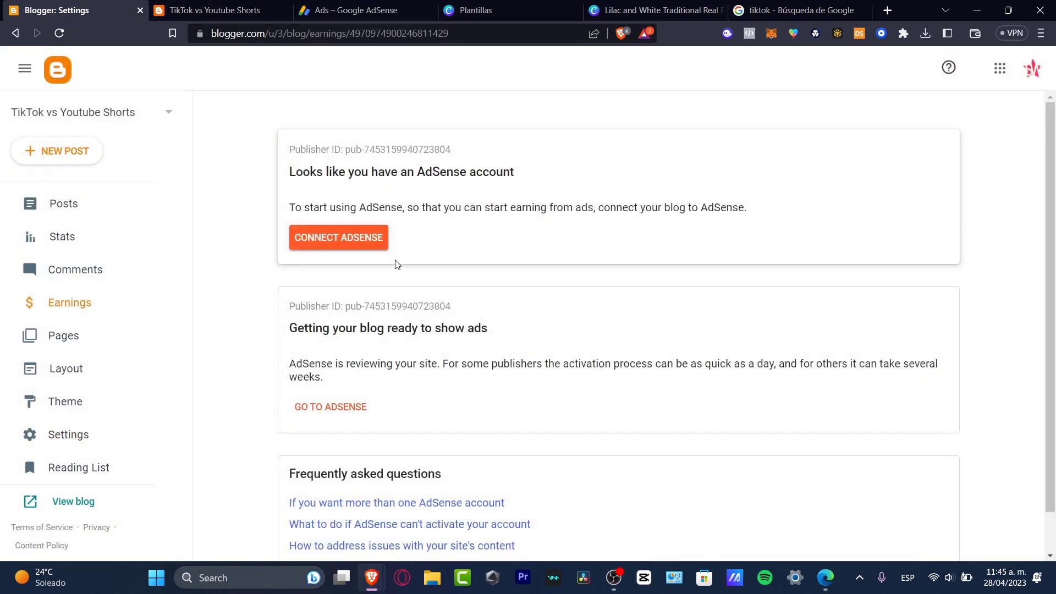
{"action": "left_click", "coordinate": [363, 467]}
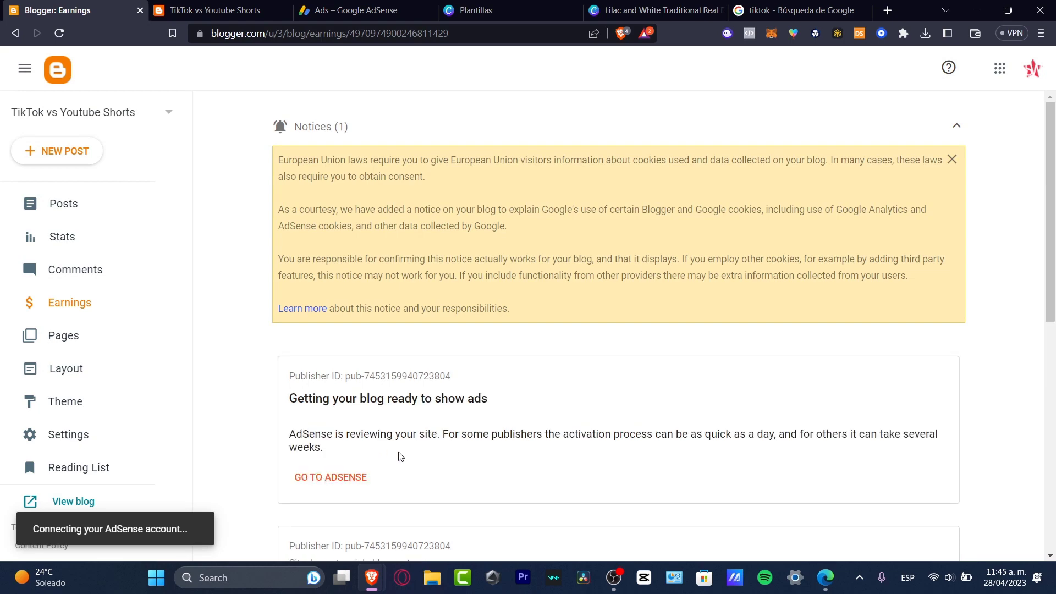
Step: Review the Earnings status cards flagging the blog as not ready for ads and needing fixes
{"action": "scroll", "coordinate": [614, 447], "scroll_direction": "down", "scroll_amount": 3}
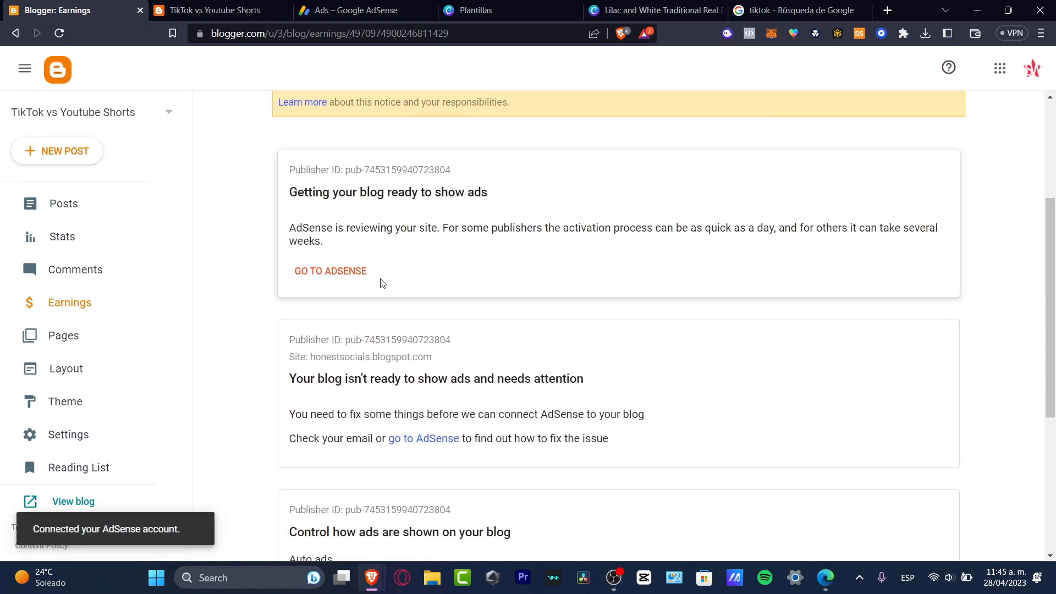
{"action": "scroll", "coordinate": [561, 288], "scroll_direction": "down", "scroll_amount": 3}
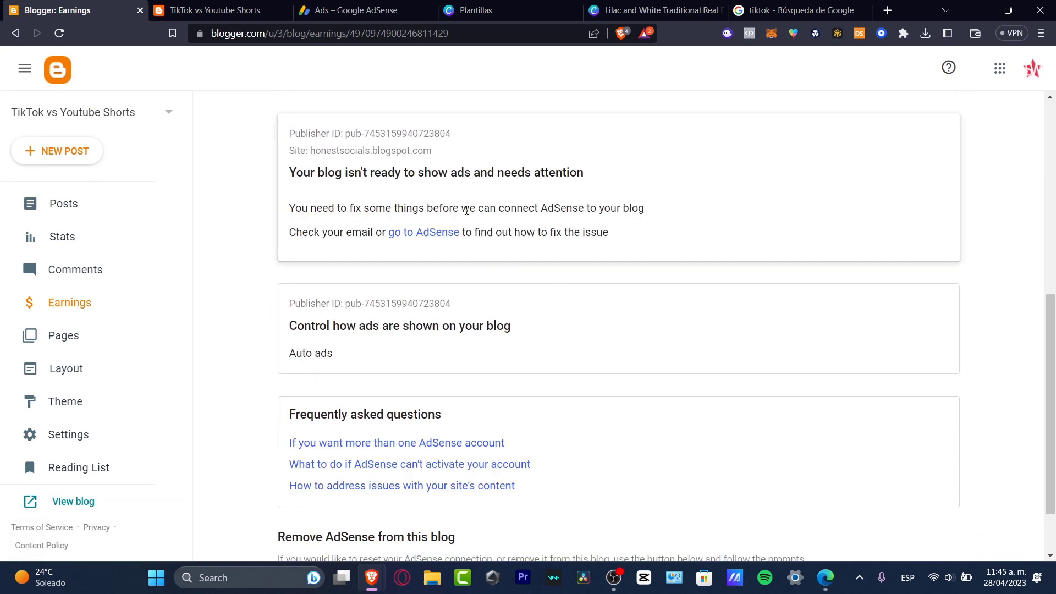
{"action": "left_click_drag", "start_coordinate": [353, 174], "coordinate": [597, 175]}
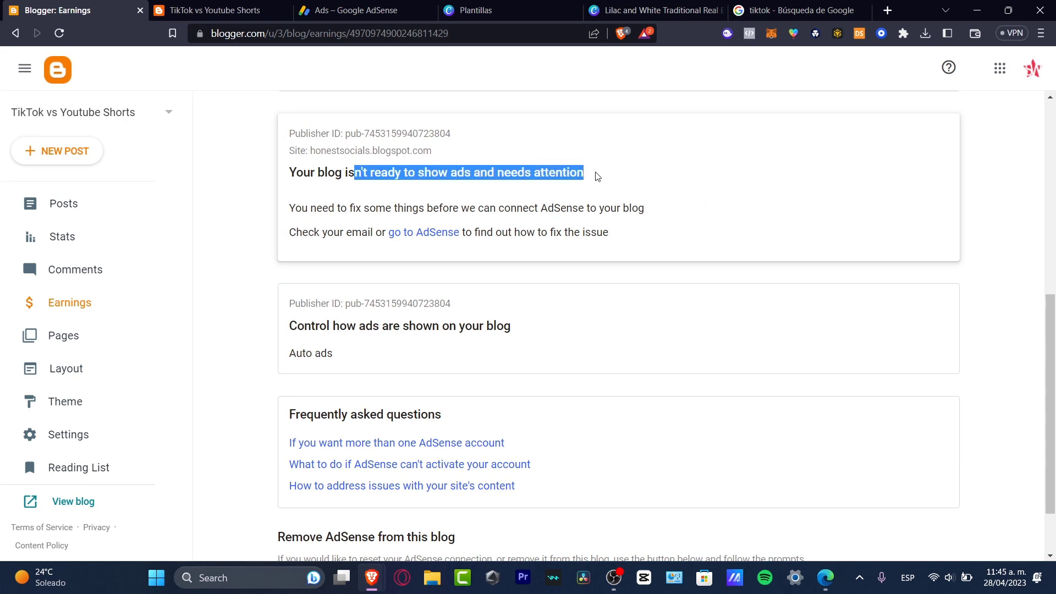
{"action": "left_click_drag", "start_coordinate": [407, 209], "coordinate": [672, 211]}
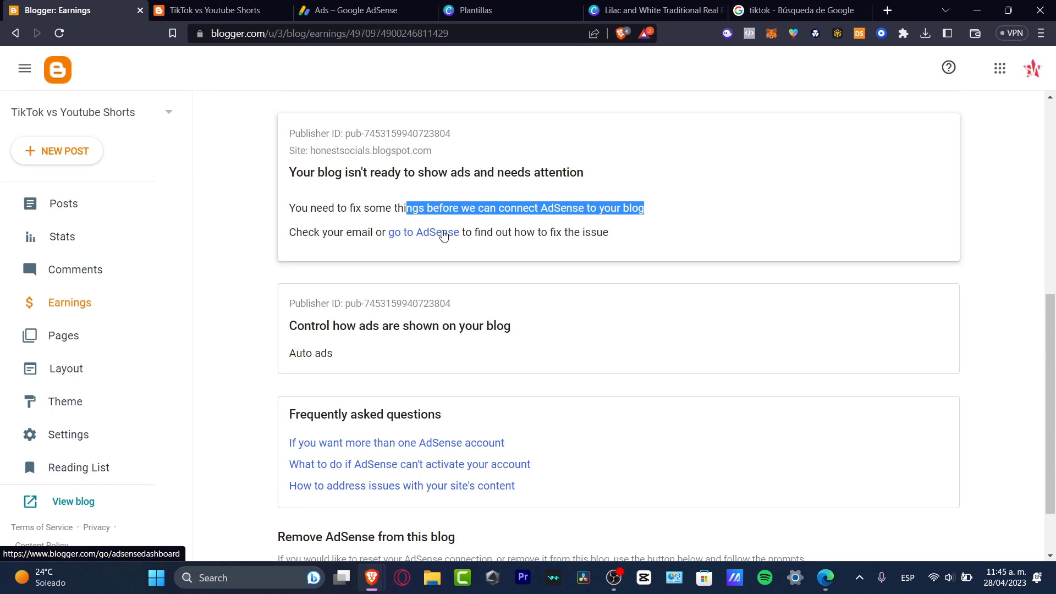
Step: Reload the AdSense ad preview and turn Auto ads on for honestsocials.blogspot.com
{"action": "left_click", "coordinate": [358, 11]}
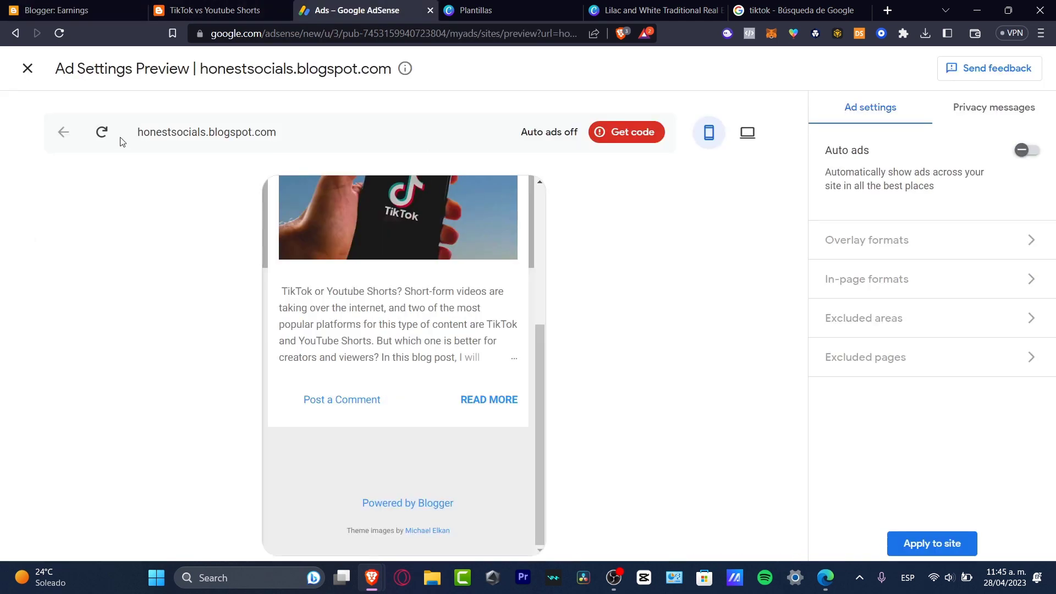
{"action": "left_click", "coordinate": [59, 34]}
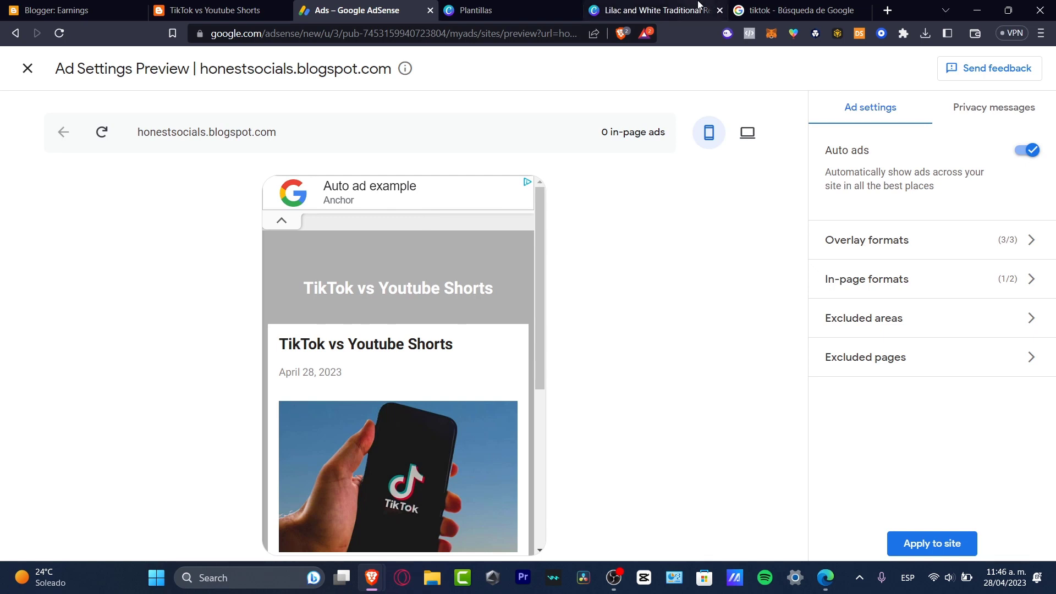
{"action": "left_click", "coordinate": [900, 117]}
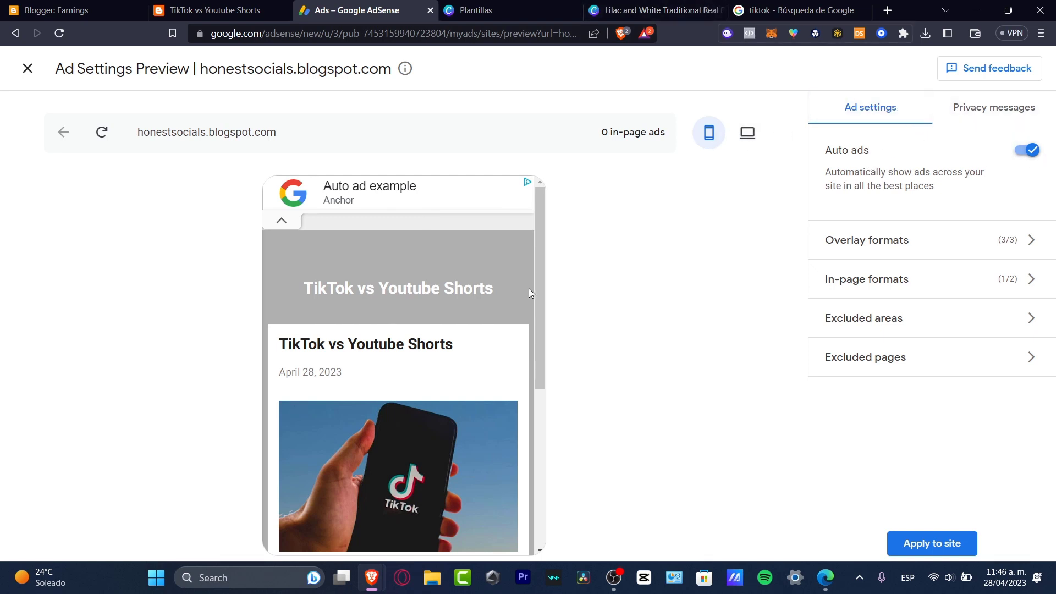
Step: Preview the blog at desktop size and bring up the Overlay formats options (Anchor, Side rail, Vignette)
{"action": "left_click", "coordinate": [746, 136]}
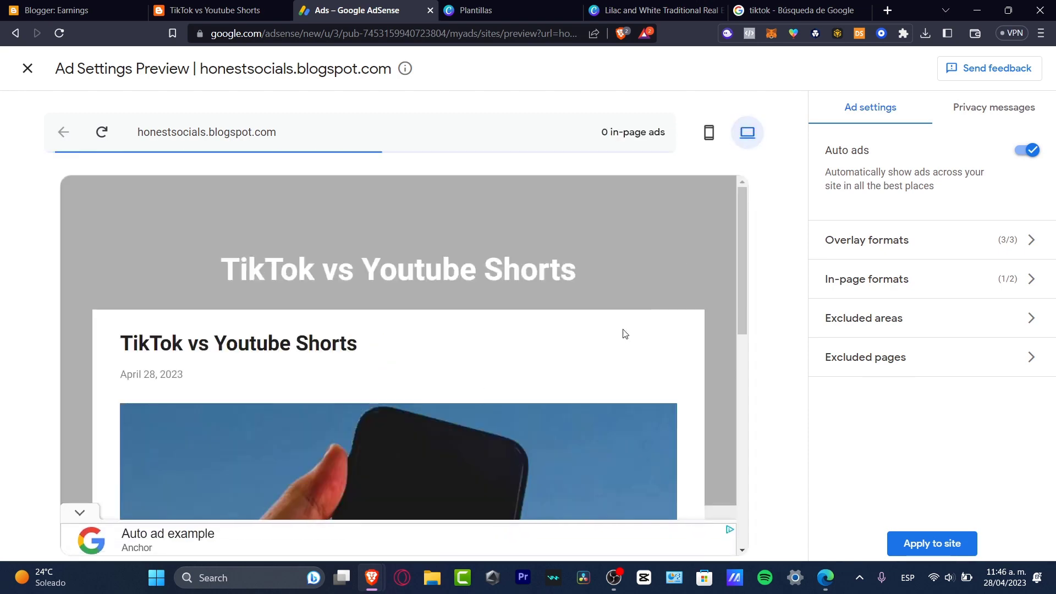
{"action": "scroll", "coordinate": [608, 351], "scroll_direction": "down", "scroll_amount": 10}
{"action": "scroll", "coordinate": [608, 351], "scroll_direction": "up", "scroll_amount": 10}
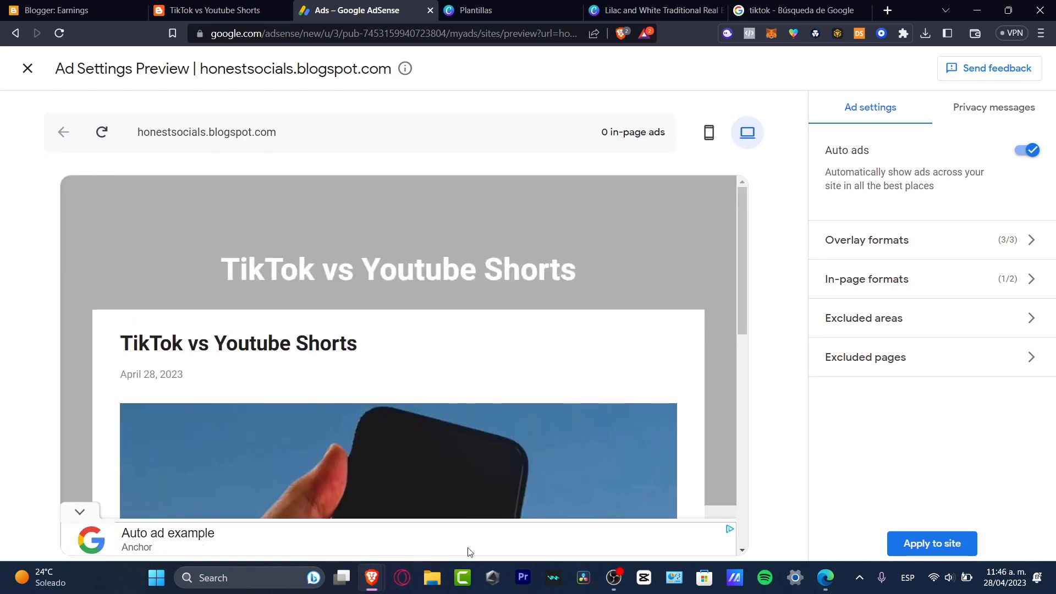
{"action": "left_click", "coordinate": [938, 251]}
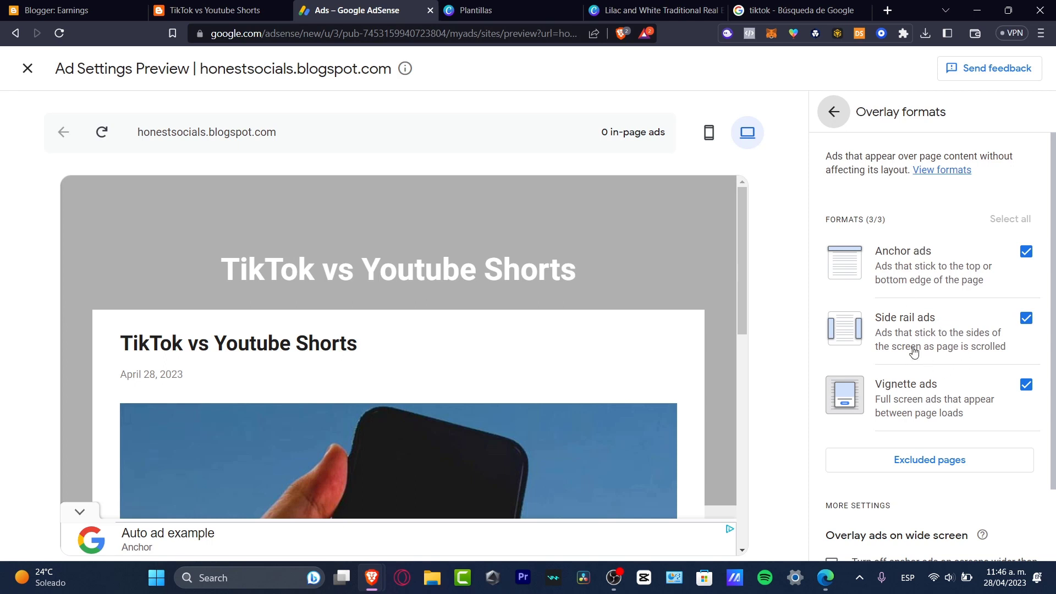
Step: Turn off Side rail overlay ads and return to the ad settings list
{"action": "left_click", "coordinate": [959, 329]}
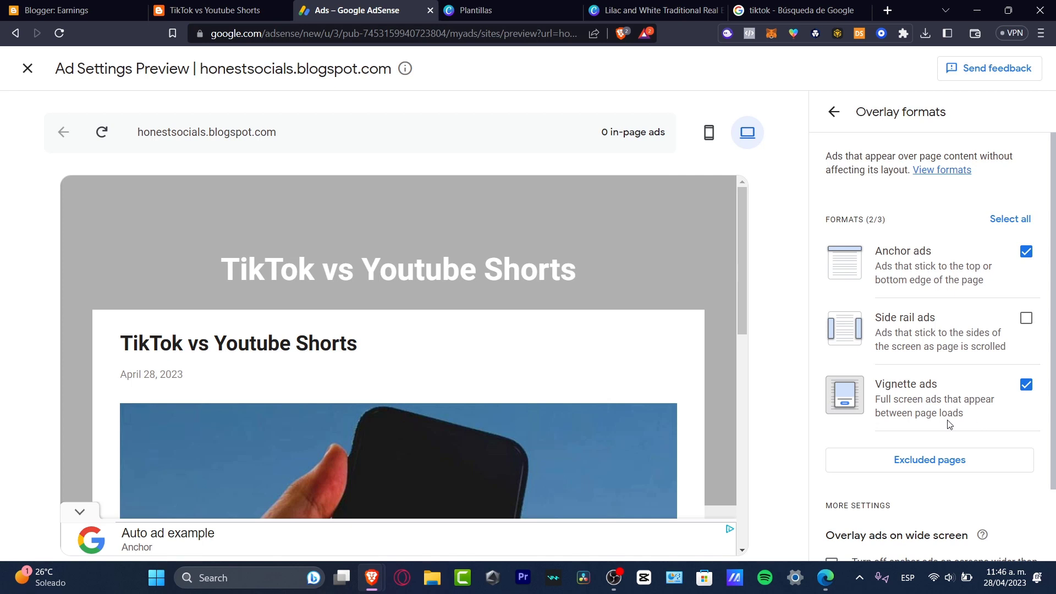
{"action": "scroll", "coordinate": [948, 424], "scroll_direction": "down", "scroll_amount": 2}
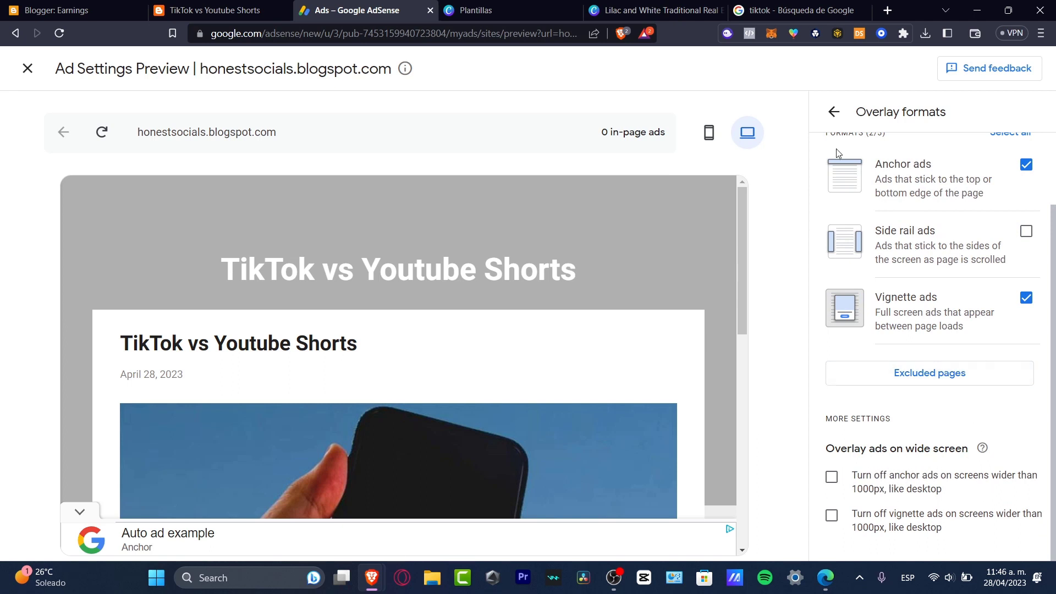
{"action": "left_click", "coordinate": [831, 113]}
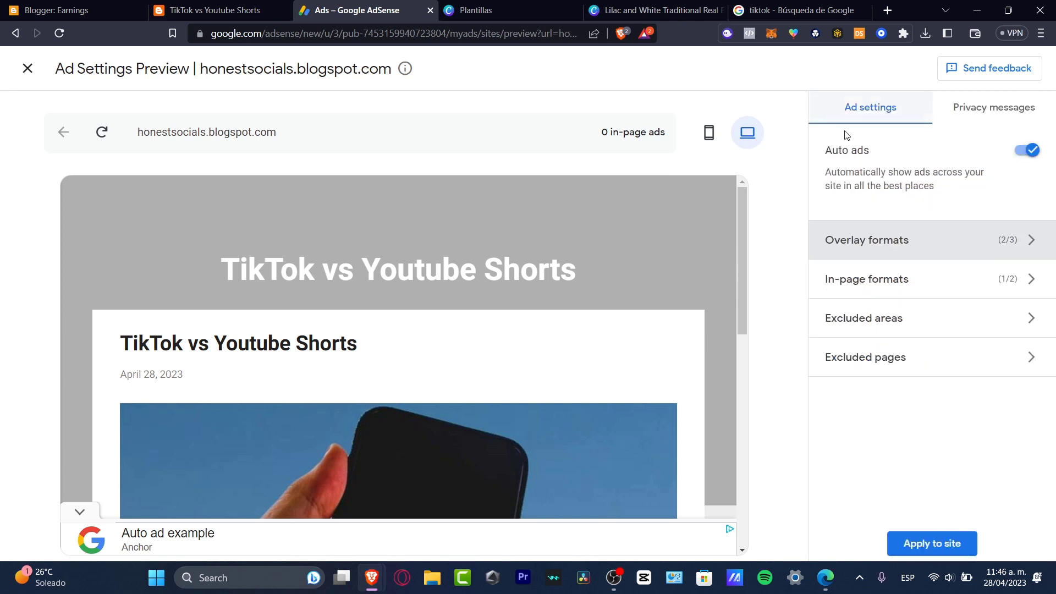
Step: Set the in-page Ad load just below Max and let Google optimize existing ad units
{"action": "left_click", "coordinate": [900, 294]}
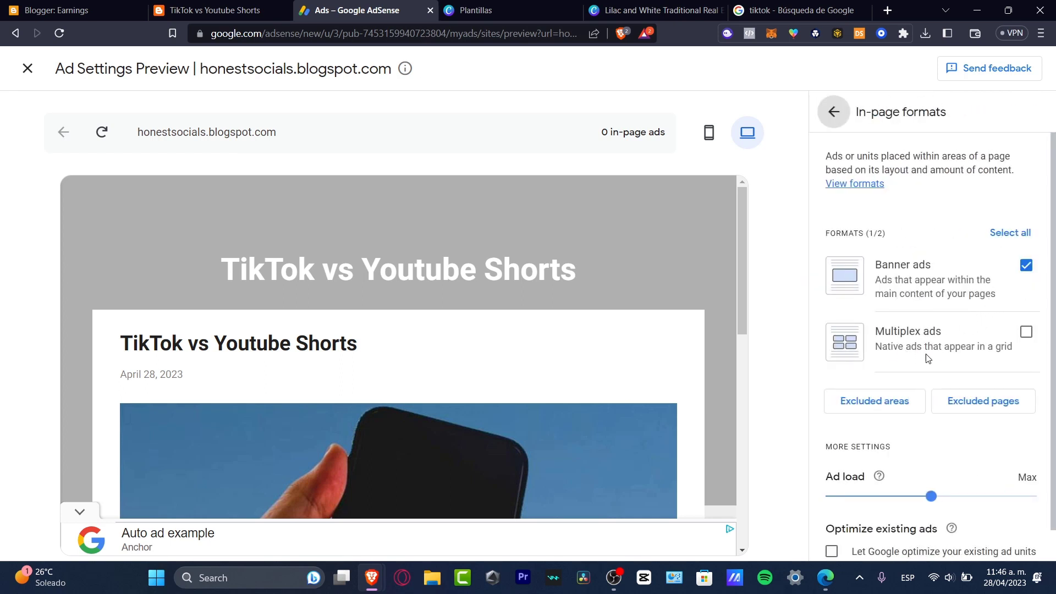
{"action": "left_click_drag", "start_coordinate": [950, 347], "coordinate": [955, 347]}
{"action": "scroll", "coordinate": [950, 377], "scroll_direction": "down", "scroll_amount": 1}
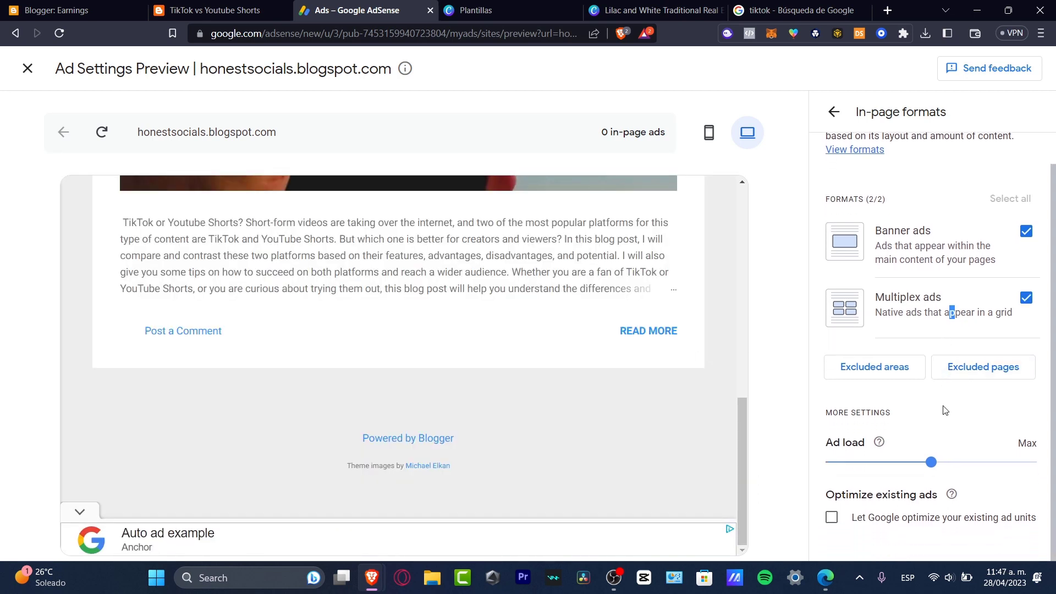
{"action": "left_click_drag", "start_coordinate": [931, 462], "coordinate": [1049, 468]}
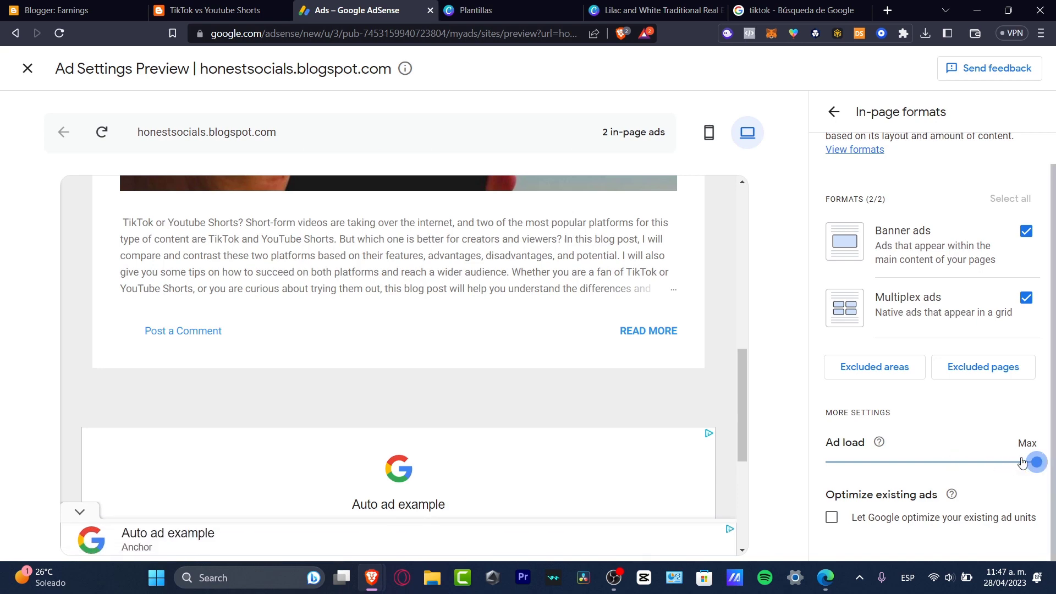
{"action": "scroll", "coordinate": [586, 374], "scroll_direction": "down", "scroll_amount": 5}
{"action": "scroll", "coordinate": [586, 374], "scroll_direction": "up", "scroll_amount": 15}
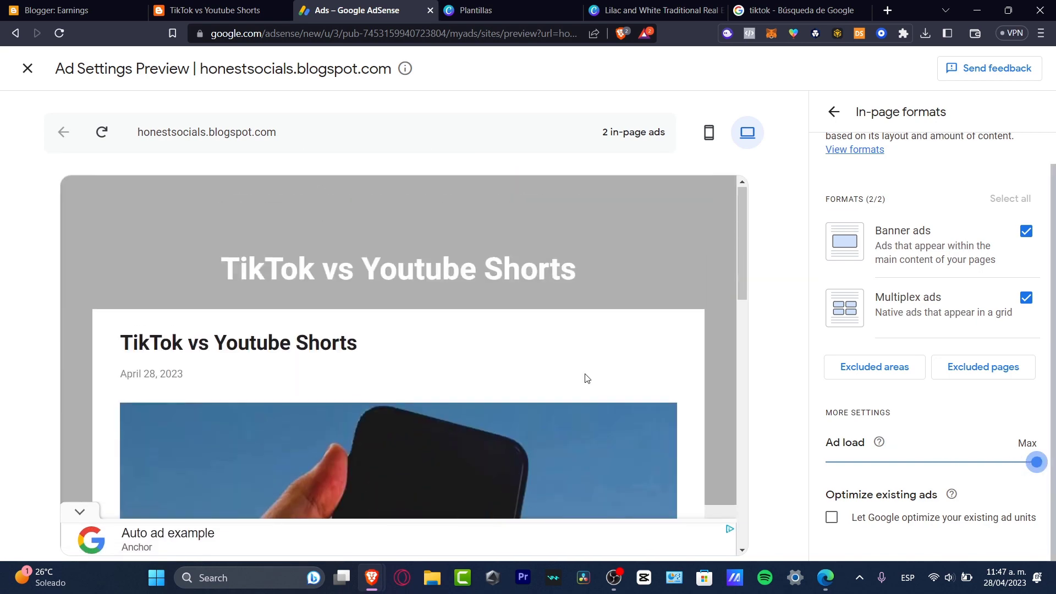
{"action": "left_click", "coordinate": [908, 463]}
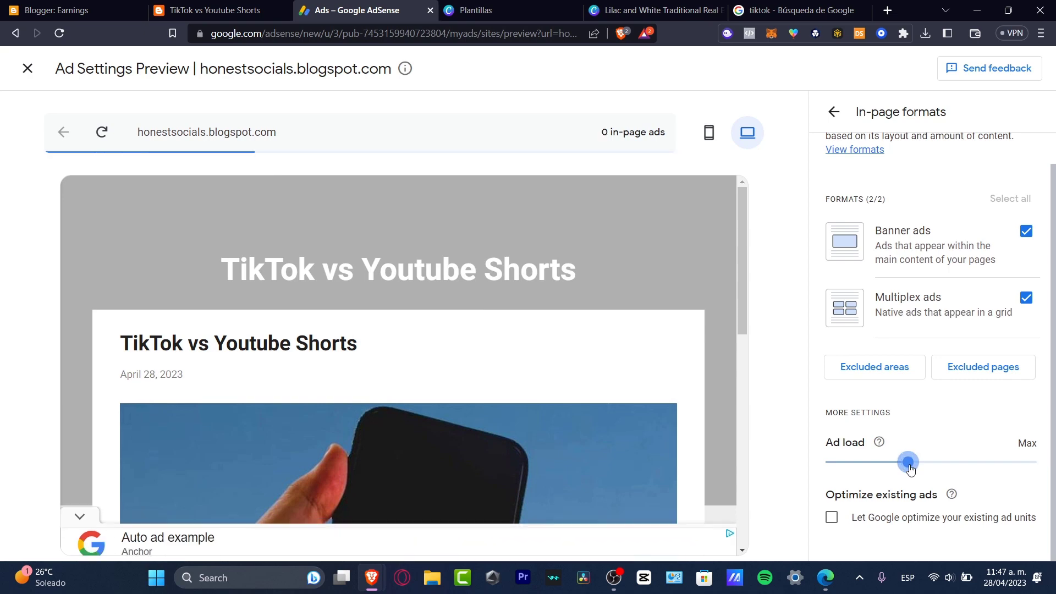
{"action": "left_click_drag", "start_coordinate": [910, 465], "coordinate": [895, 464]}
{"action": "scroll", "coordinate": [672, 375], "scroll_direction": "down", "scroll_amount": 5}
{"action": "scroll", "coordinate": [668, 374], "scroll_direction": "up", "scroll_amount": 3}
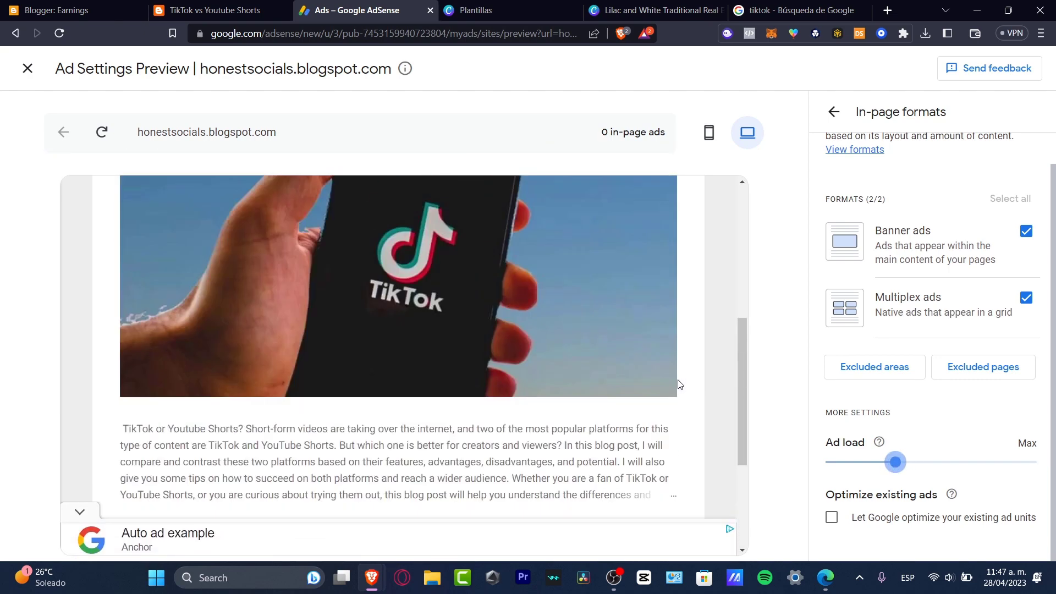
{"action": "left_click", "coordinate": [939, 462]}
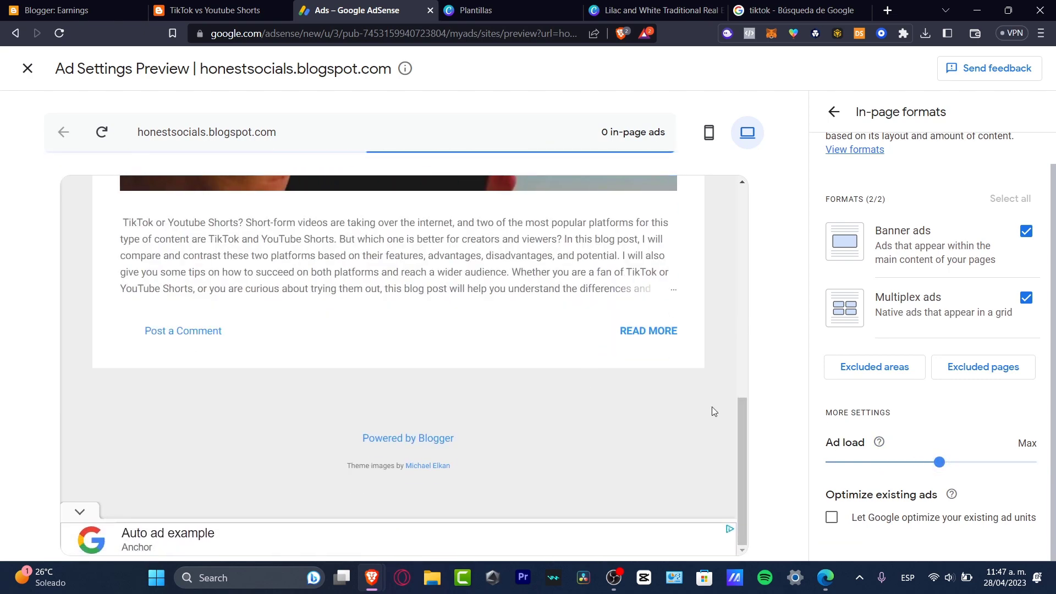
{"action": "left_click", "coordinate": [938, 520]}
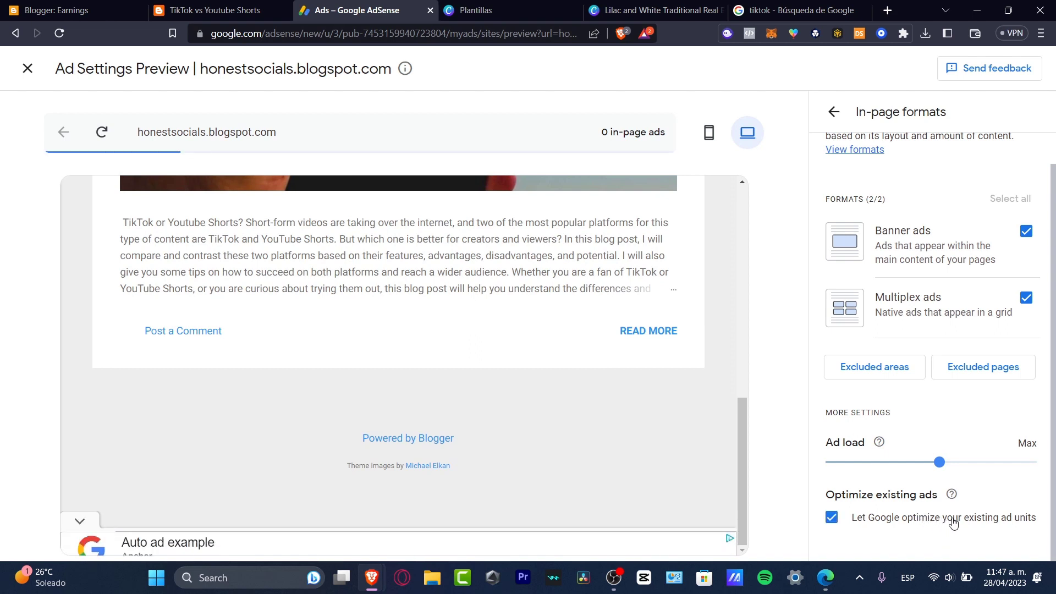
Step: Check Excluded areas and Excluded pages, leaving no page exclusions
{"action": "left_click", "coordinate": [833, 112]}
{"action": "left_click", "coordinate": [950, 328]}
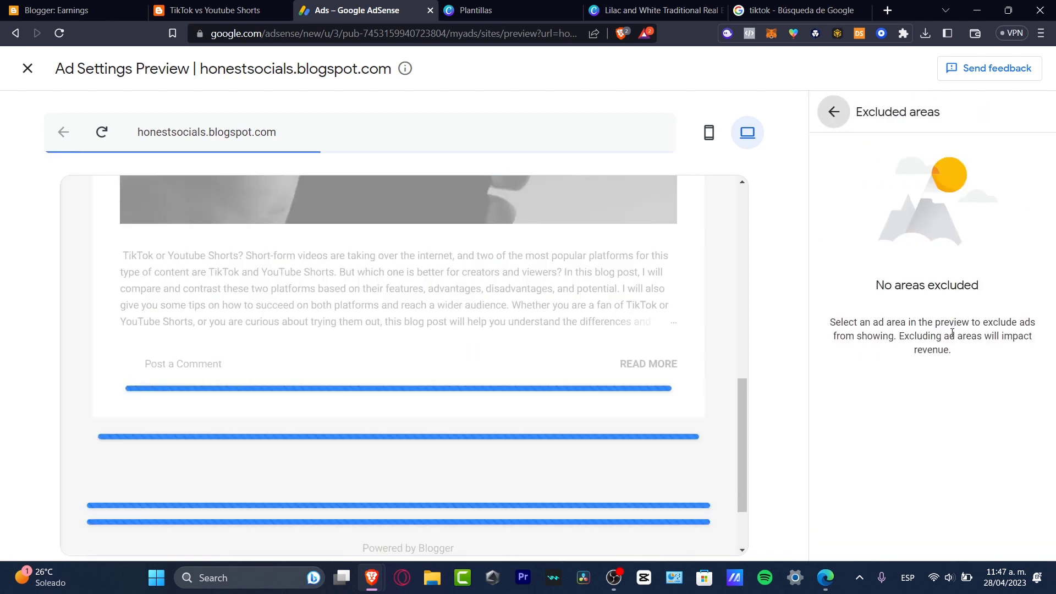
{"action": "left_click", "coordinate": [833, 111]}
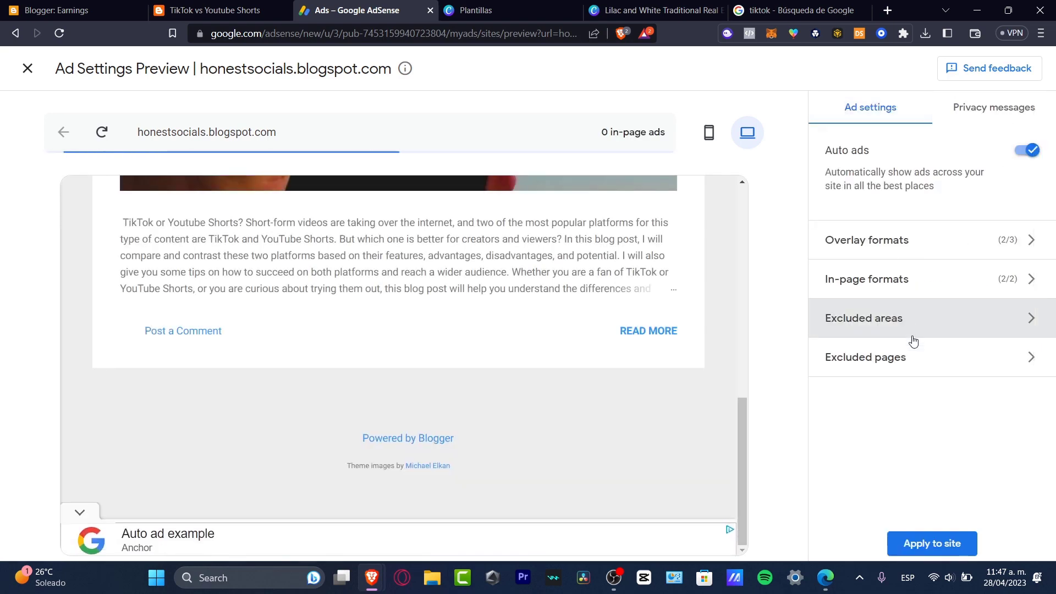
{"action": "left_click", "coordinate": [912, 355]}
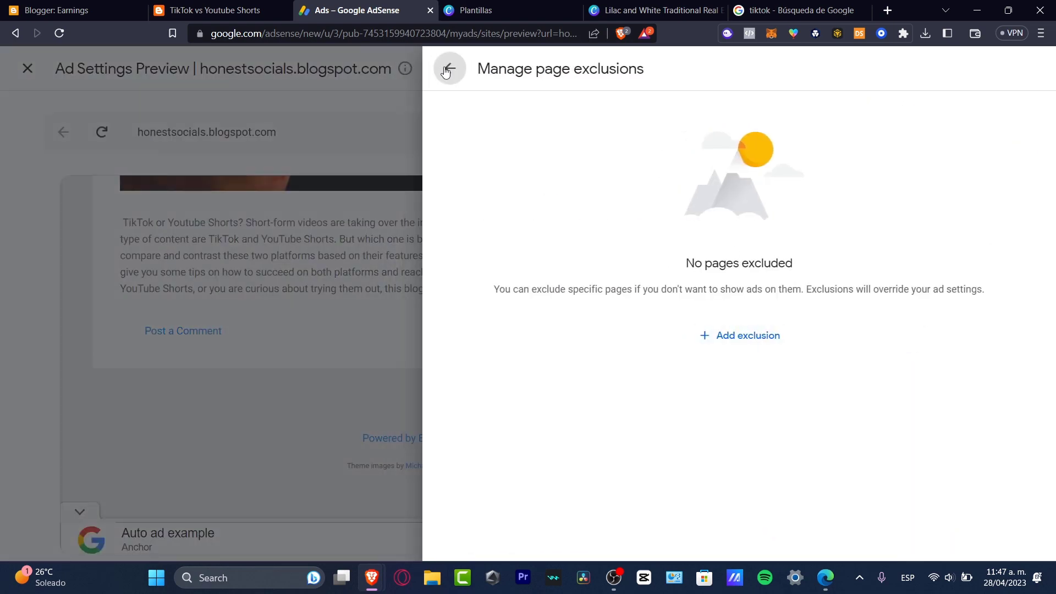
{"action": "left_click", "coordinate": [449, 69]}
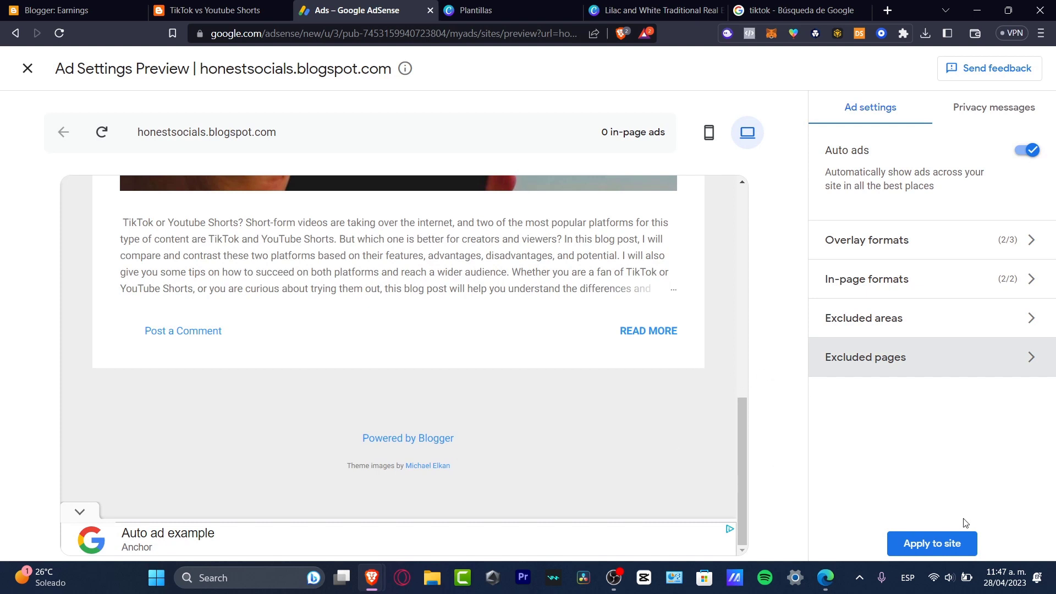
Step: Save the Auto ads settings with Apply now and close the Auto ads intro slides
{"action": "left_click", "coordinate": [972, 543]}
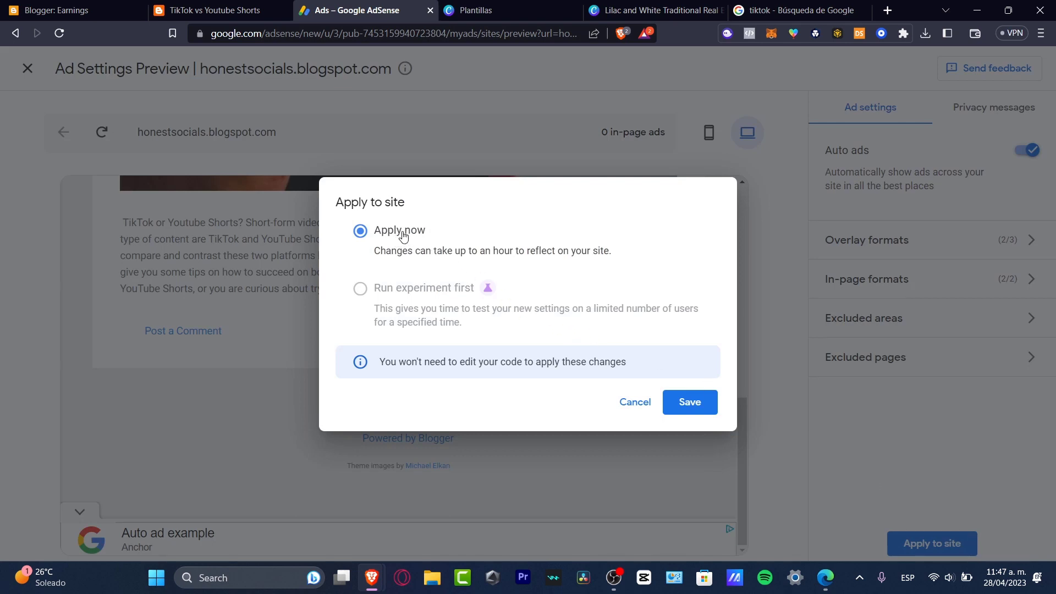
{"action": "left_click", "coordinate": [677, 403]}
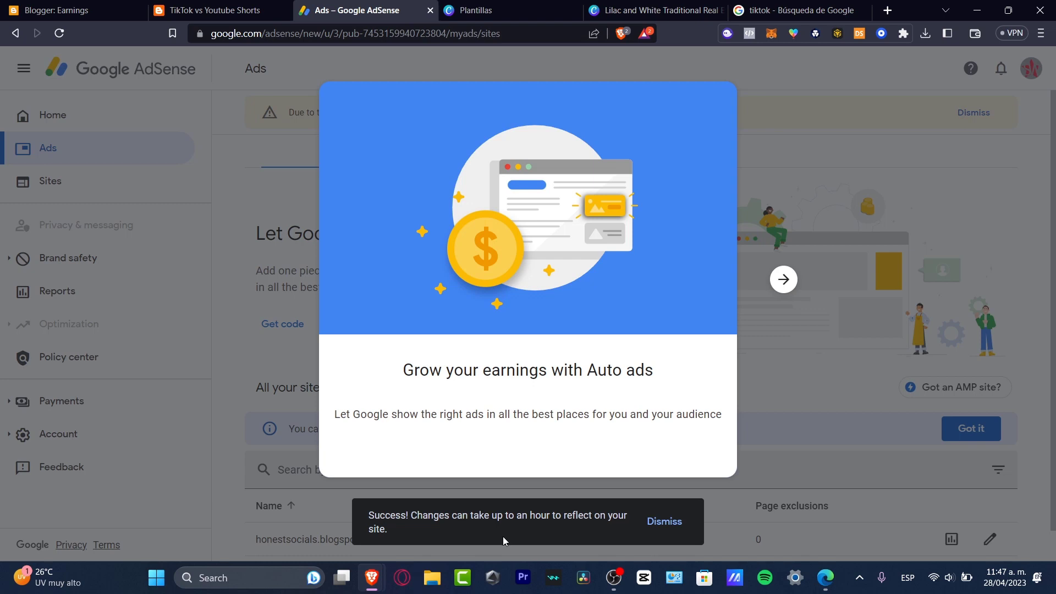
{"action": "left_click", "coordinate": [680, 531]}
{"action": "left_click", "coordinate": [782, 286]}
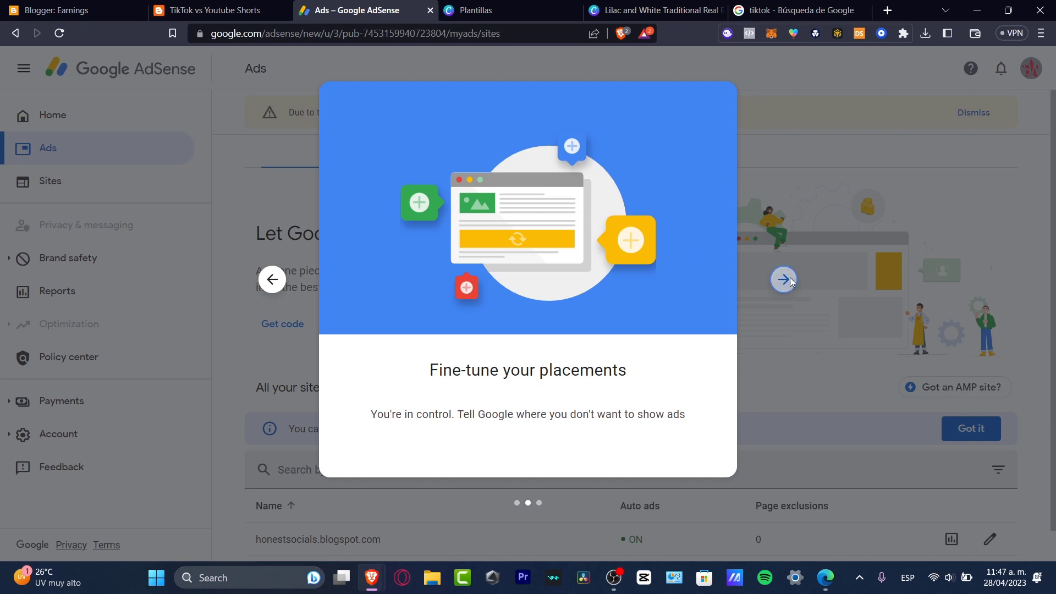
{"action": "left_click", "coordinate": [783, 279]}
{"action": "left_click", "coordinate": [538, 444]}
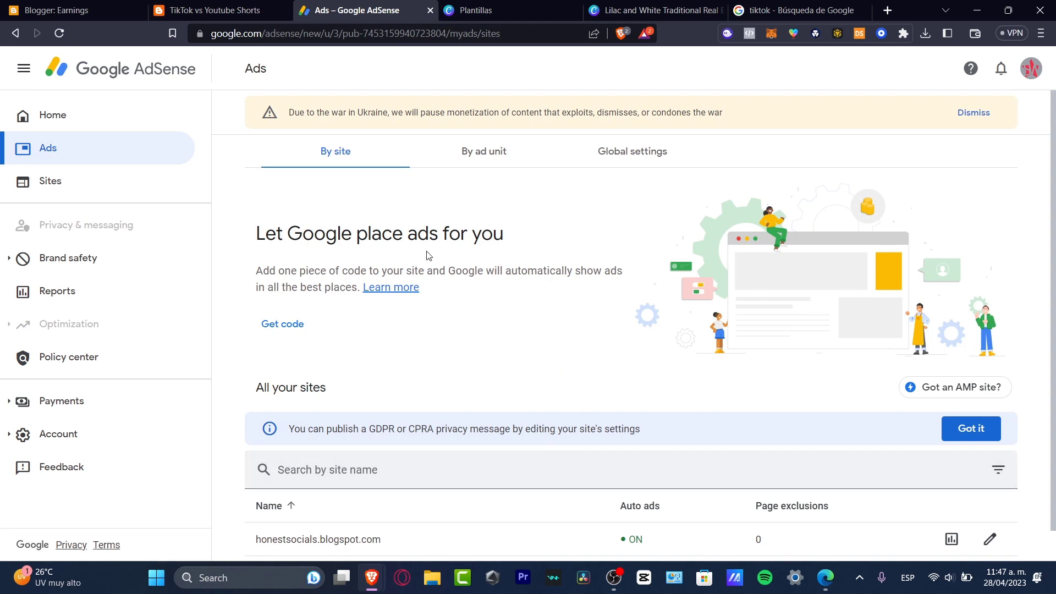
Step: Open the honestsocials.blogspot.com last-7-days report (0 impressions, MX$0.00) and finish the Reports tour
{"action": "scroll", "coordinate": [490, 344], "scroll_direction": "down", "scroll_amount": 1}
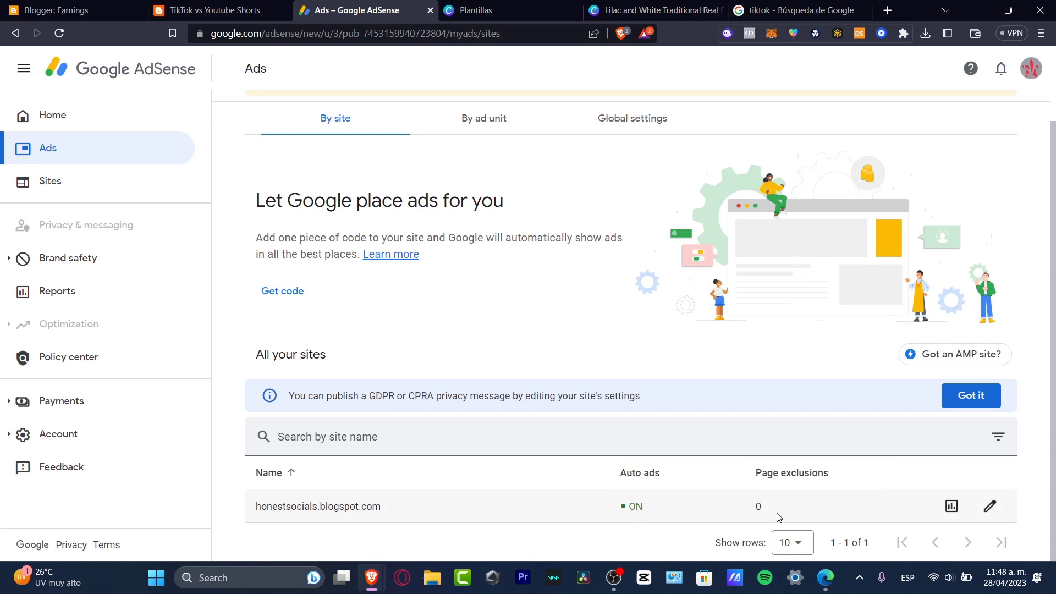
{"action": "left_click", "coordinate": [952, 507]}
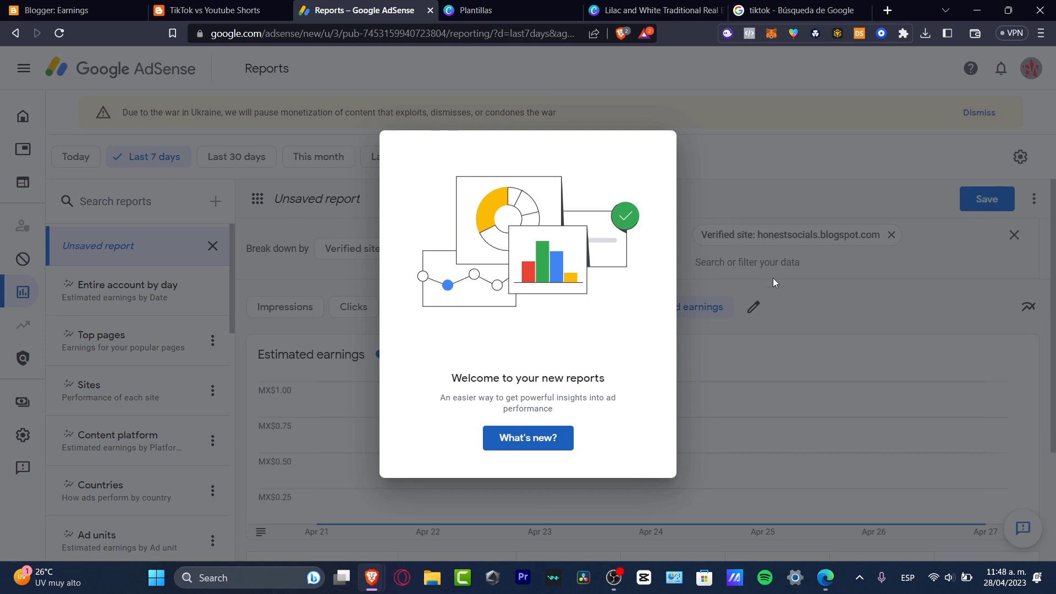
{"action": "left_click", "coordinate": [555, 439]}
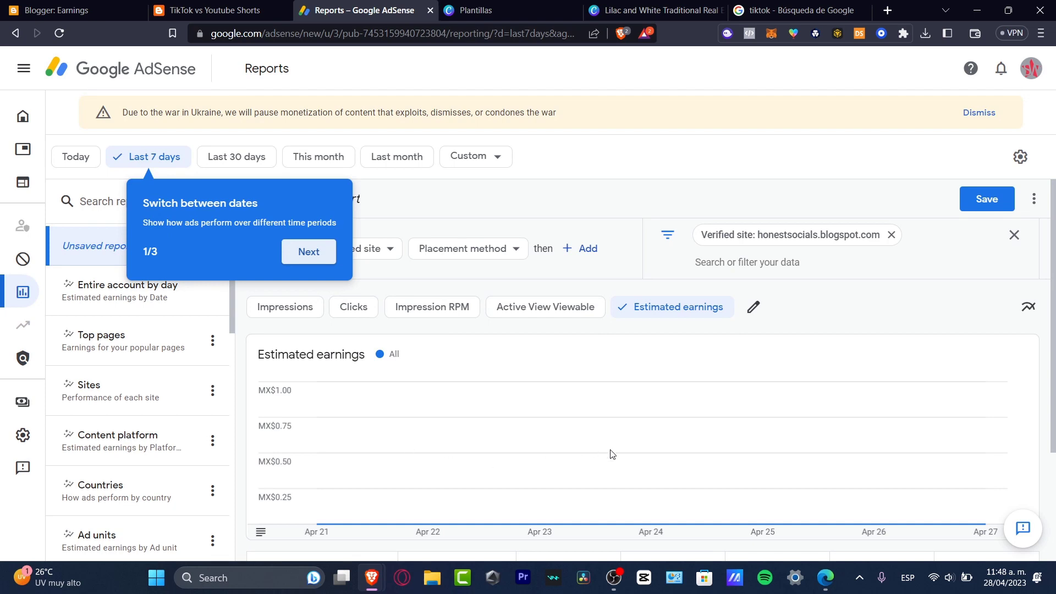
{"action": "left_click", "coordinate": [333, 254]}
{"action": "left_click", "coordinate": [432, 404]}
{"action": "left_click", "coordinate": [491, 512]}
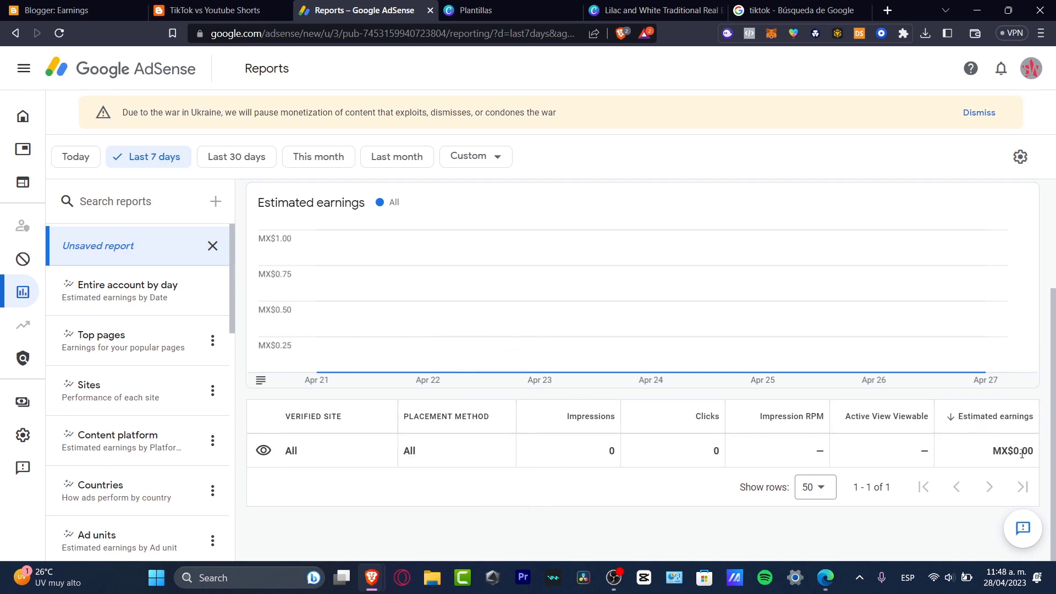
{"action": "scroll", "coordinate": [598, 447], "scroll_direction": "up", "scroll_amount": 3}
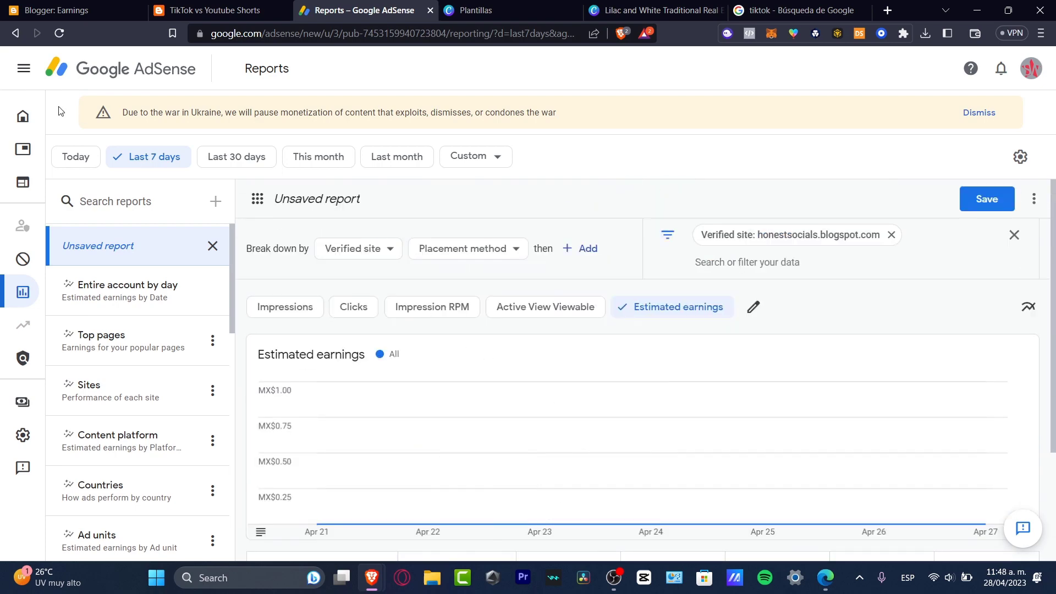
{"action": "mouse_move", "coordinate": [40, 165]}
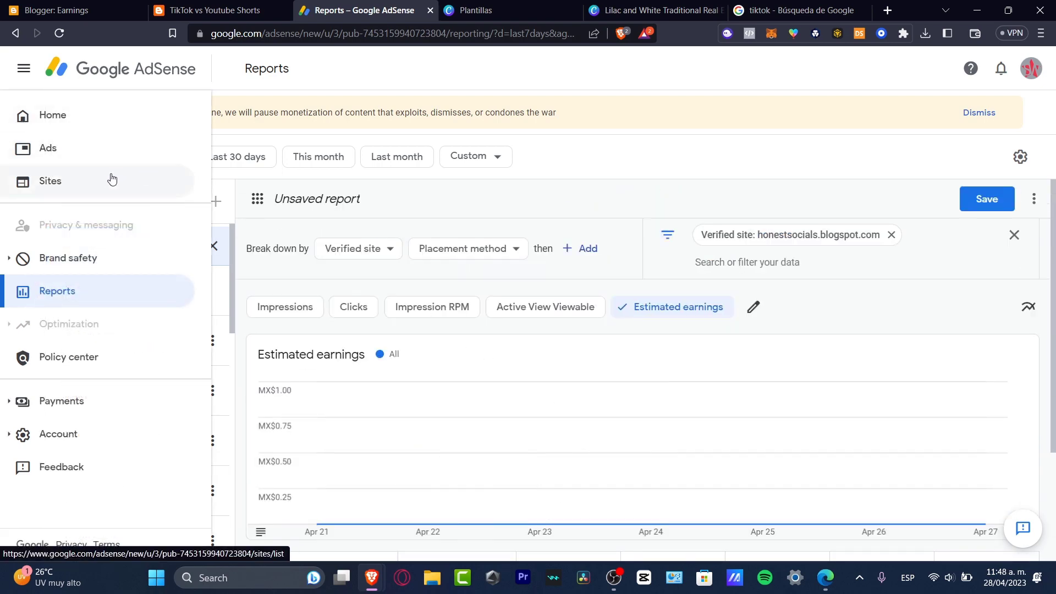
Step: From Home, complete the Sites connection step for honestsocials.blogspot.com and request its review
{"action": "left_click", "coordinate": [75, 156]}
{"action": "left_click", "coordinate": [66, 124]}
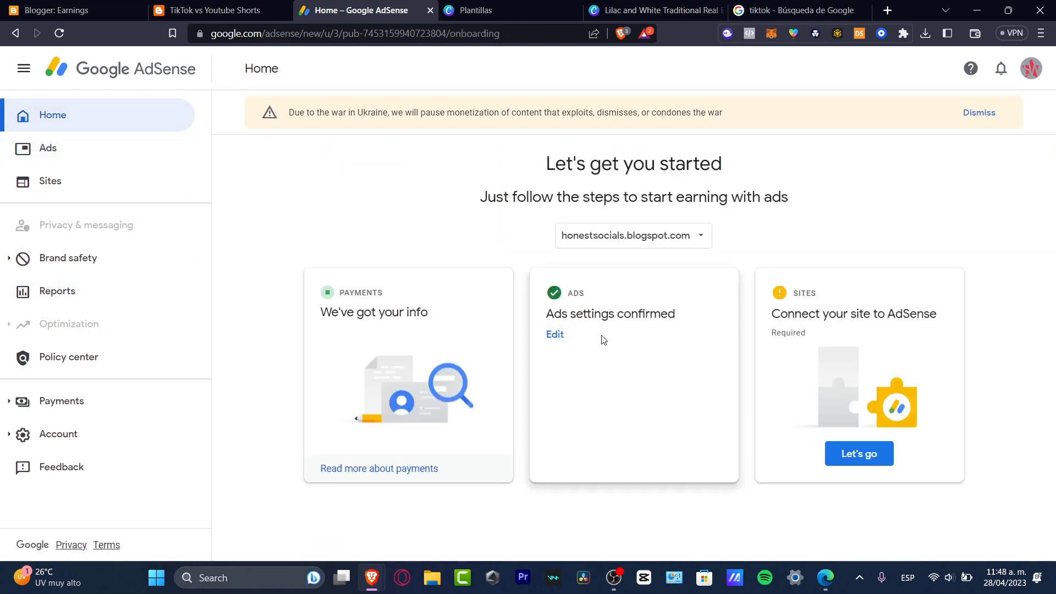
{"action": "left_click", "coordinate": [886, 458]}
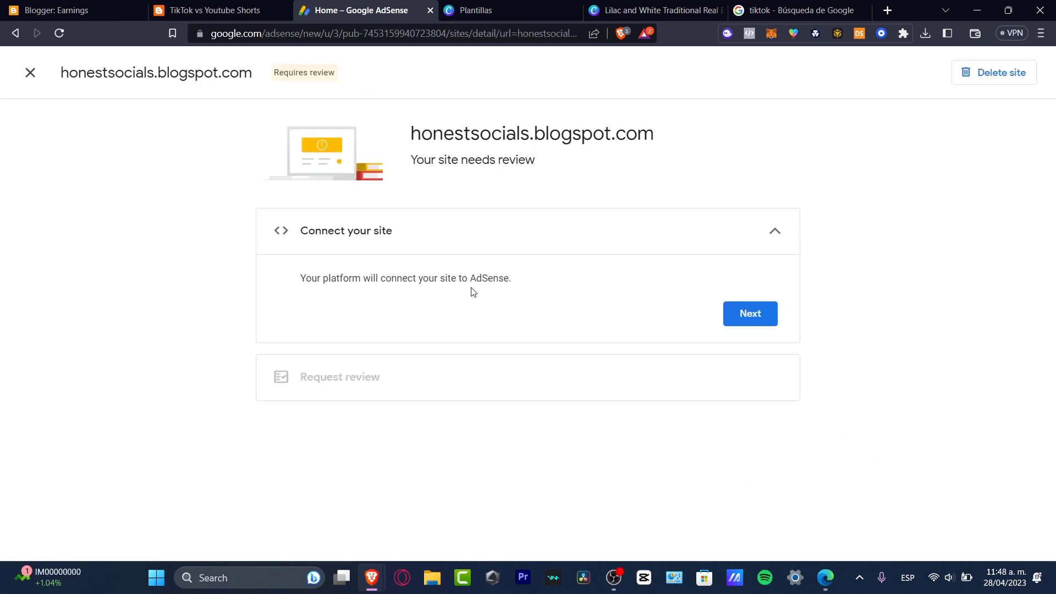
{"action": "left_click_drag", "start_coordinate": [400, 290], "coordinate": [511, 288]}
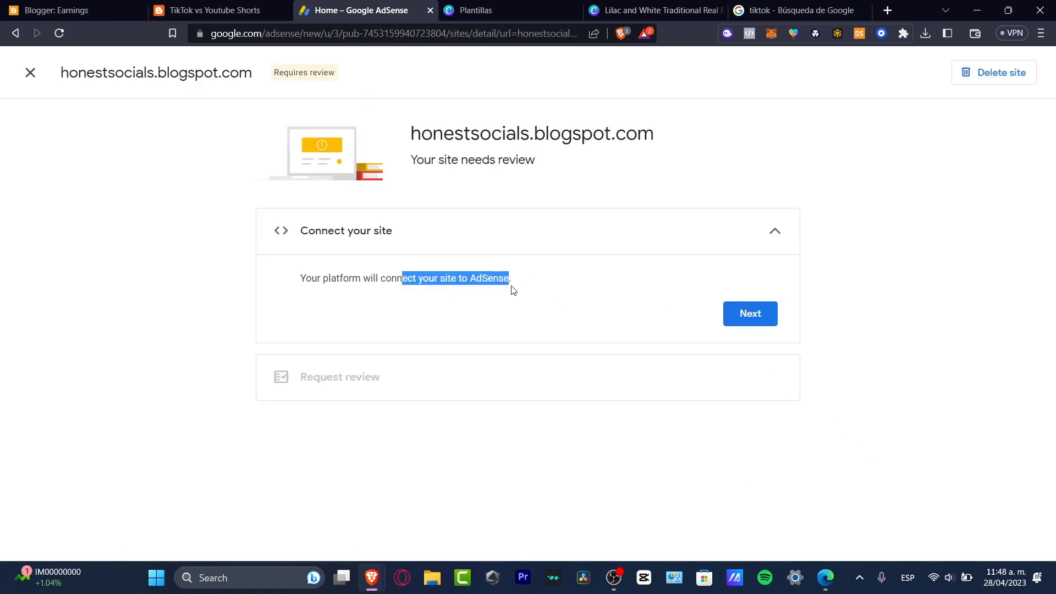
{"action": "left_click", "coordinate": [750, 315]}
{"action": "left_click", "coordinate": [738, 376]}
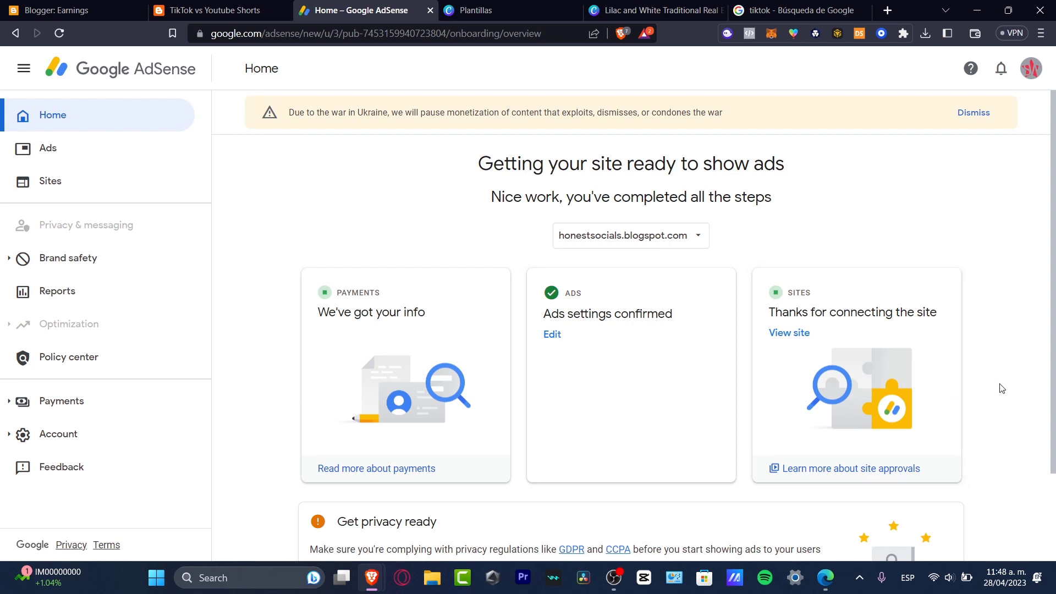
{"action": "scroll", "coordinate": [1001, 388], "scroll_direction": "down", "scroll_amount": 2}
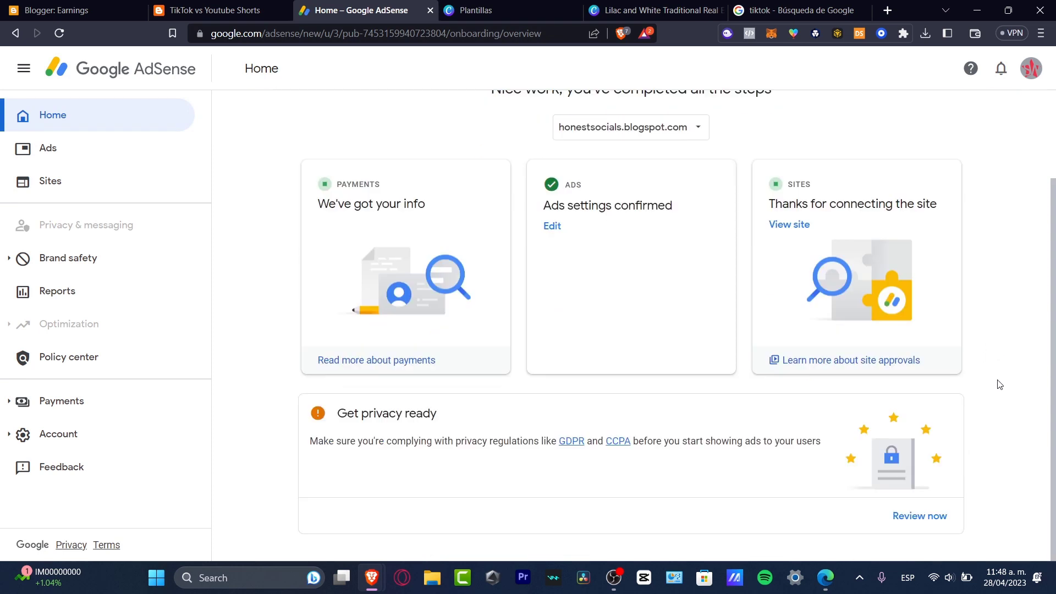
{"action": "left_click", "coordinate": [225, 6]}
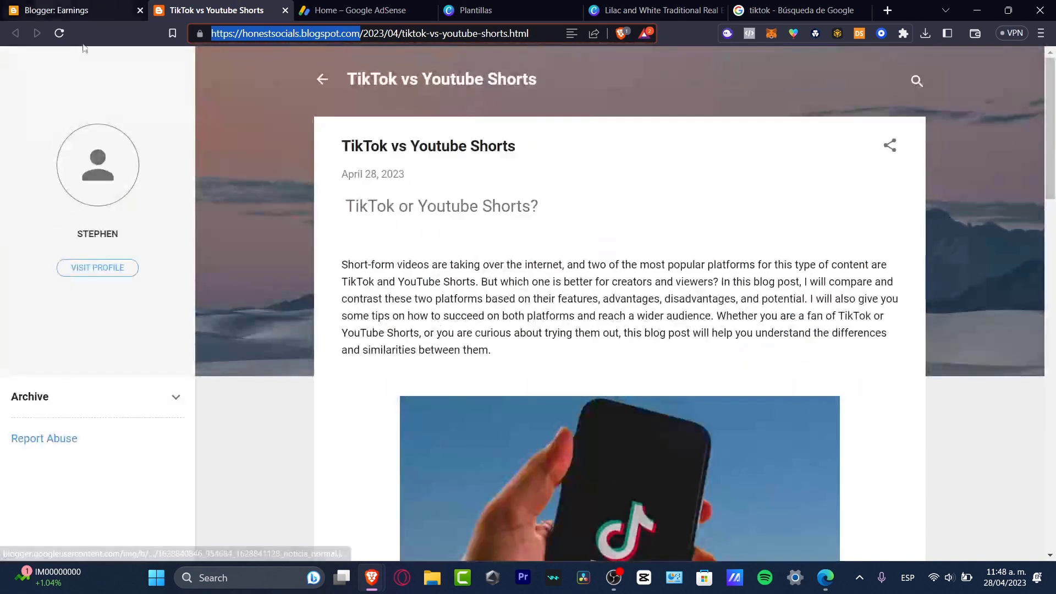
{"action": "left_click", "coordinate": [62, 34]}
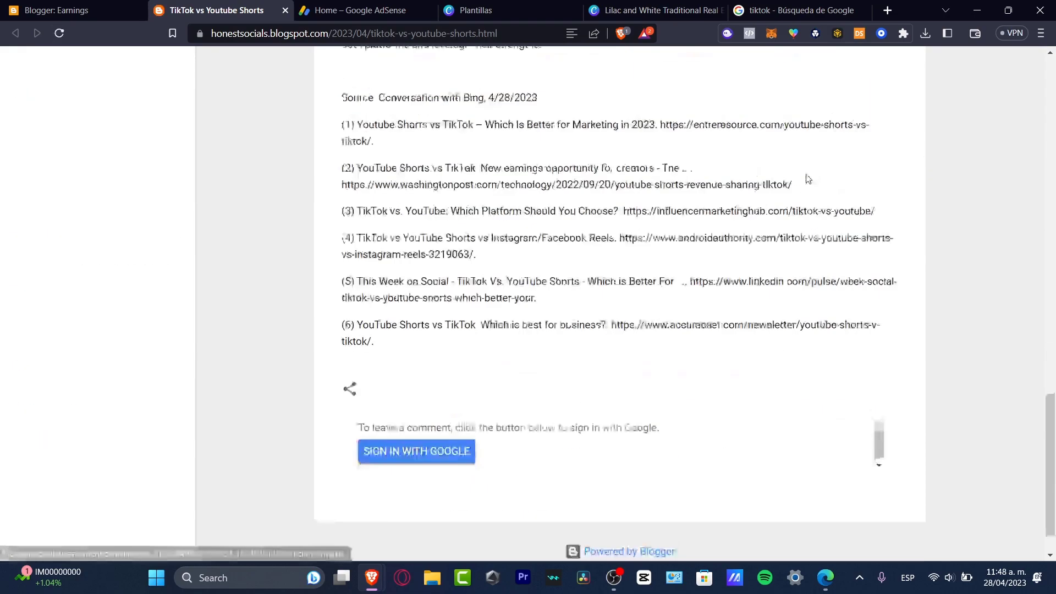
{"action": "scroll", "coordinate": [807, 179], "scroll_direction": "down", "scroll_amount": 1}
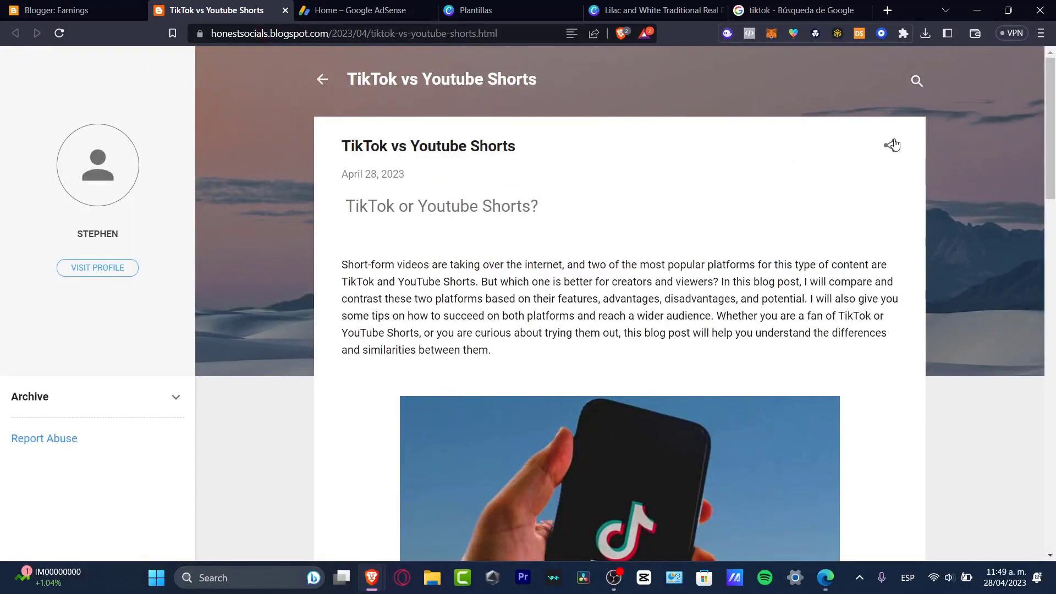
{"action": "key", "text": "ctrl+Tab"}
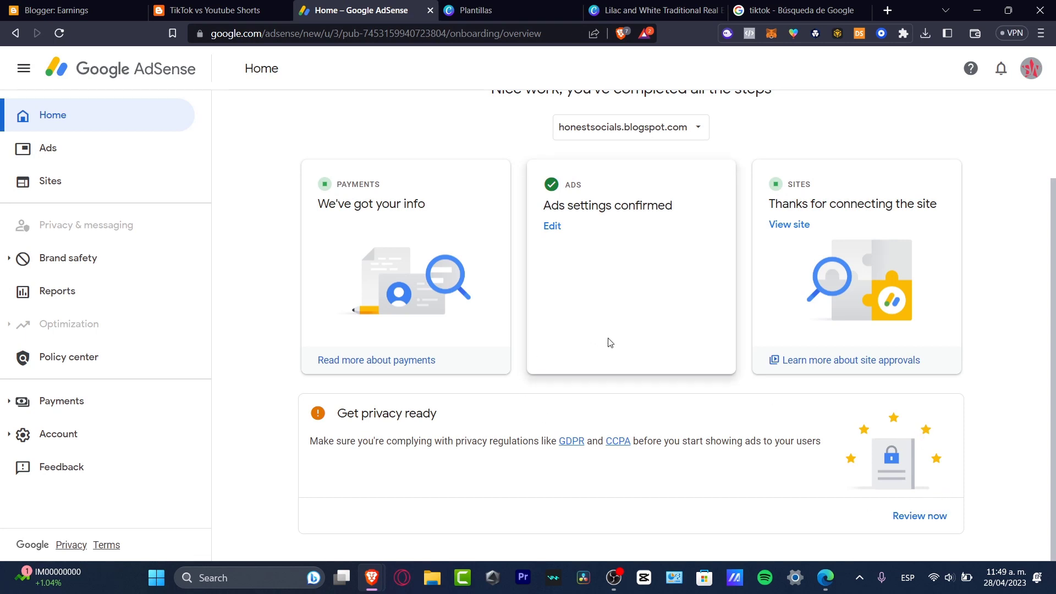
Step: Dismiss the Ukraine notice, check the Reports page, then return to the TikTok vs Youtube Shorts post
{"action": "scroll", "coordinate": [697, 226], "scroll_direction": "up", "scroll_amount": 2}
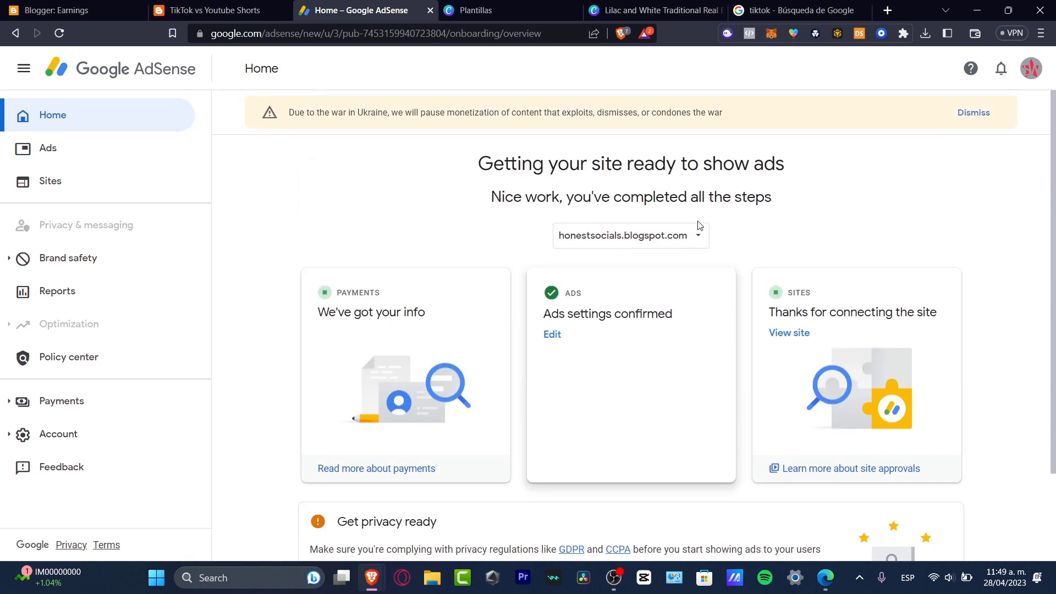
{"action": "left_click", "coordinate": [974, 113]}
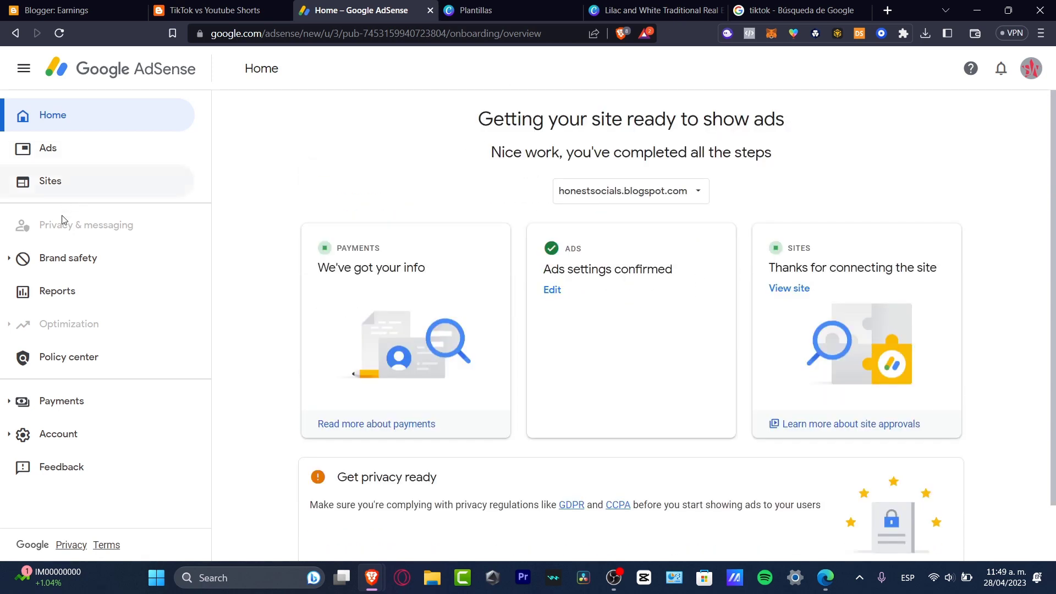
{"action": "left_click", "coordinate": [78, 298]}
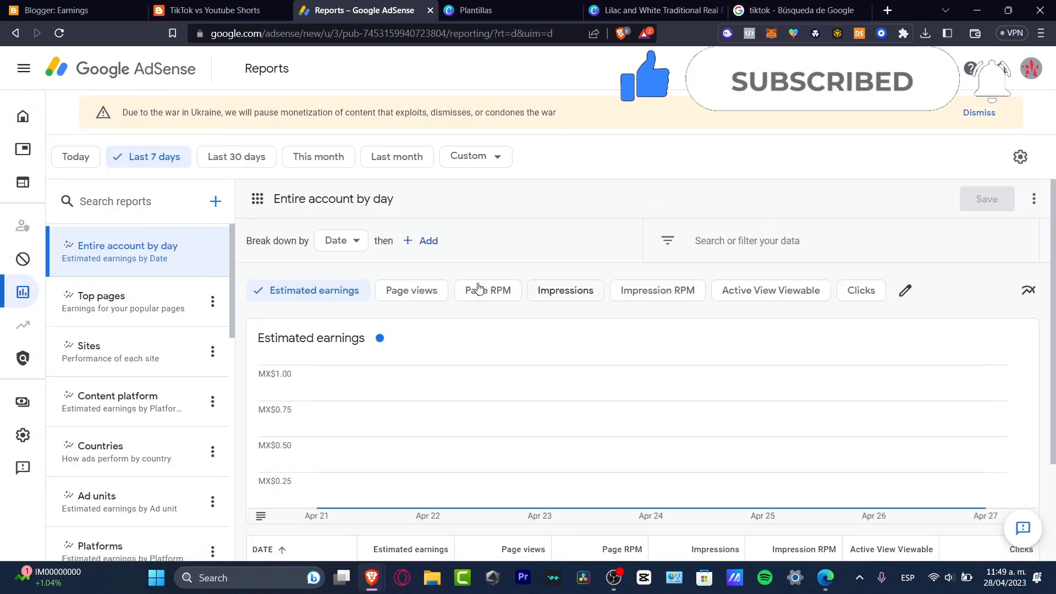
{"action": "left_click", "coordinate": [81, 7]}
{"action": "left_click", "coordinate": [237, 6]}
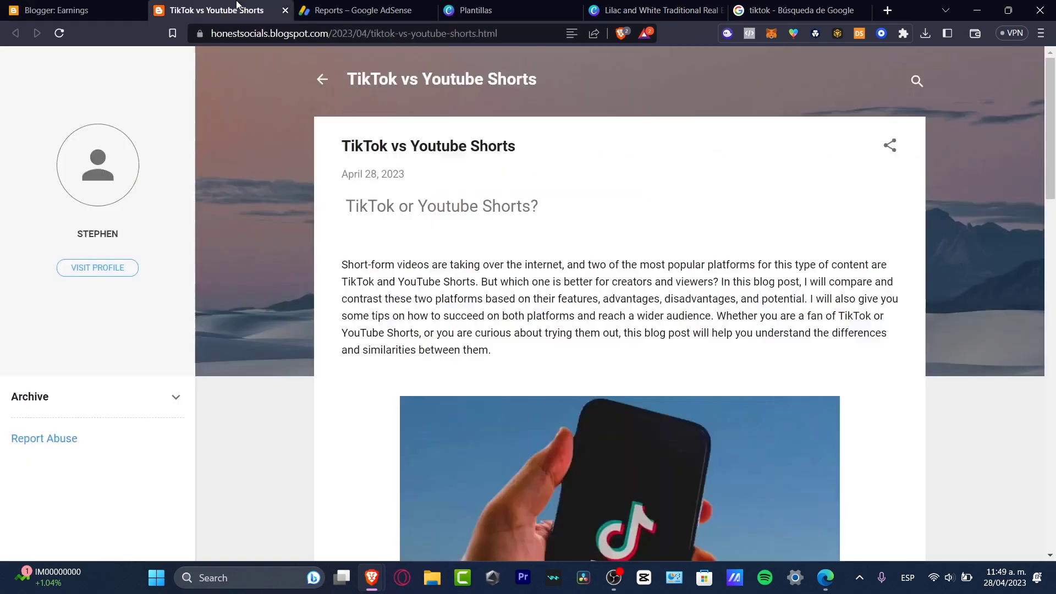